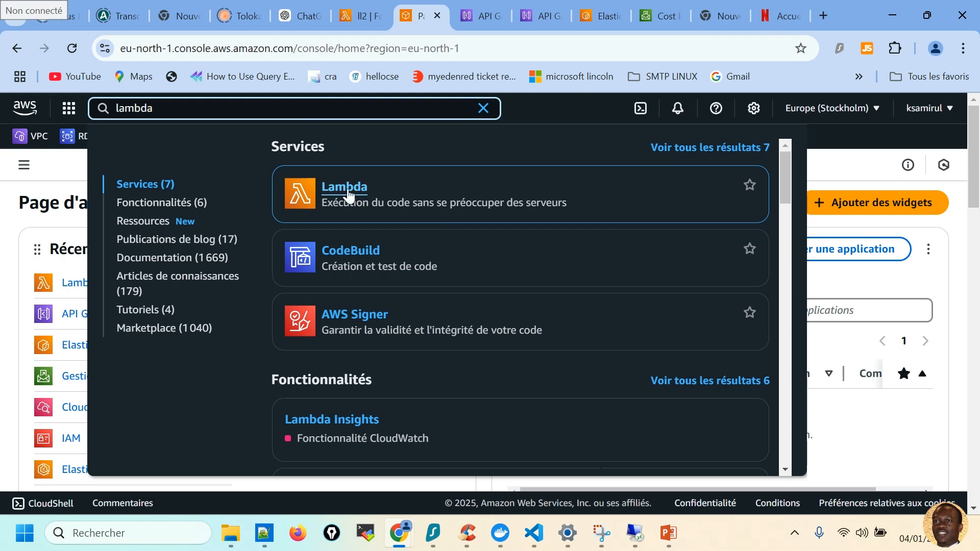
Open the Lambda service, check its dashboard, and start creating a new function from the functions list.
click(343, 195)
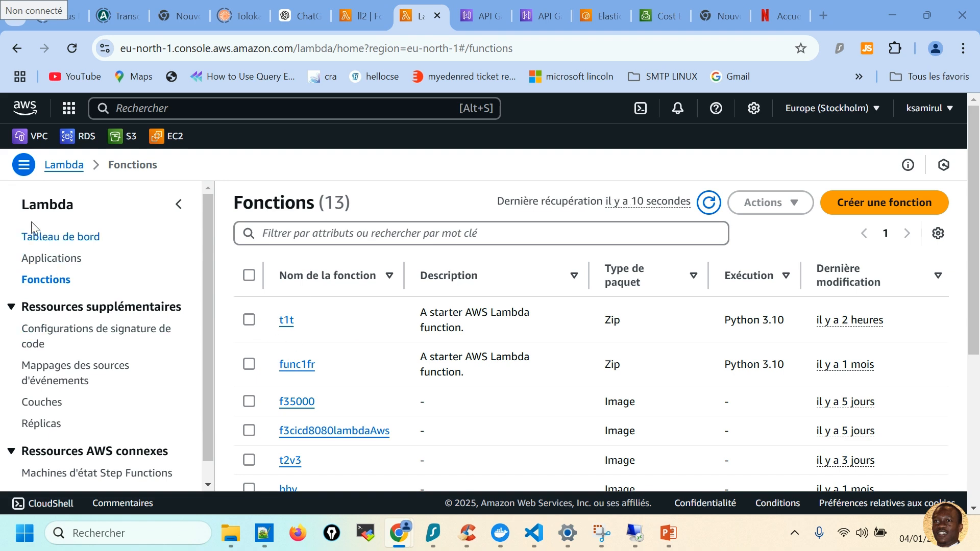
click(51, 240)
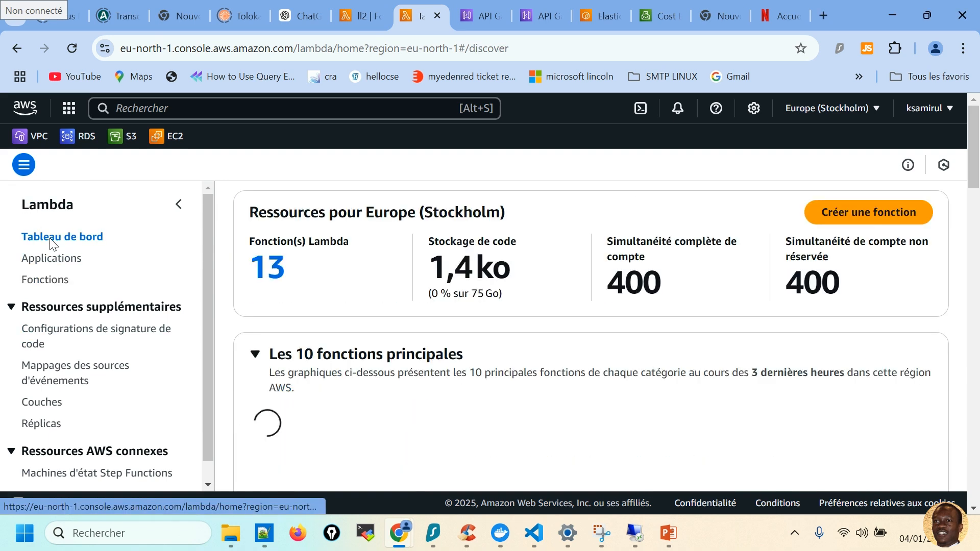
click(45, 286)
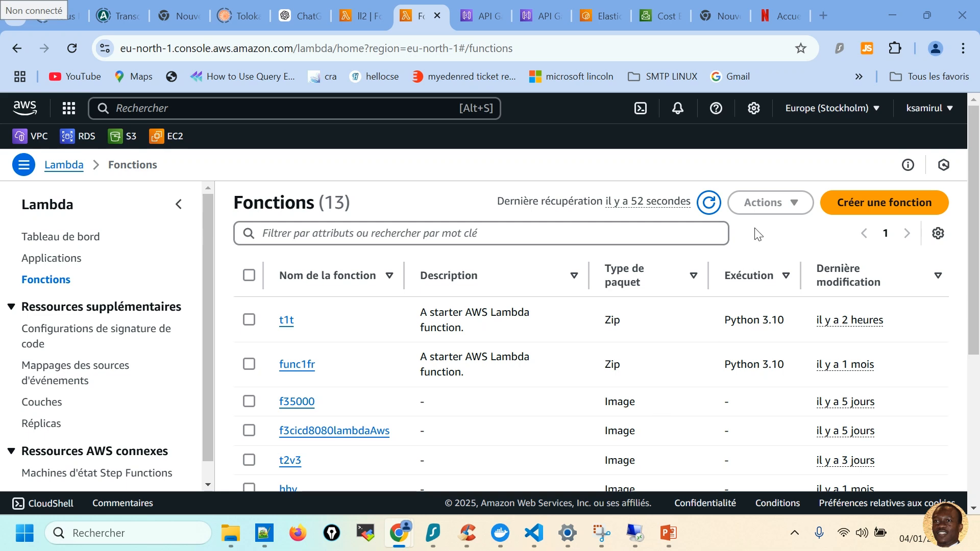
click(852, 204)
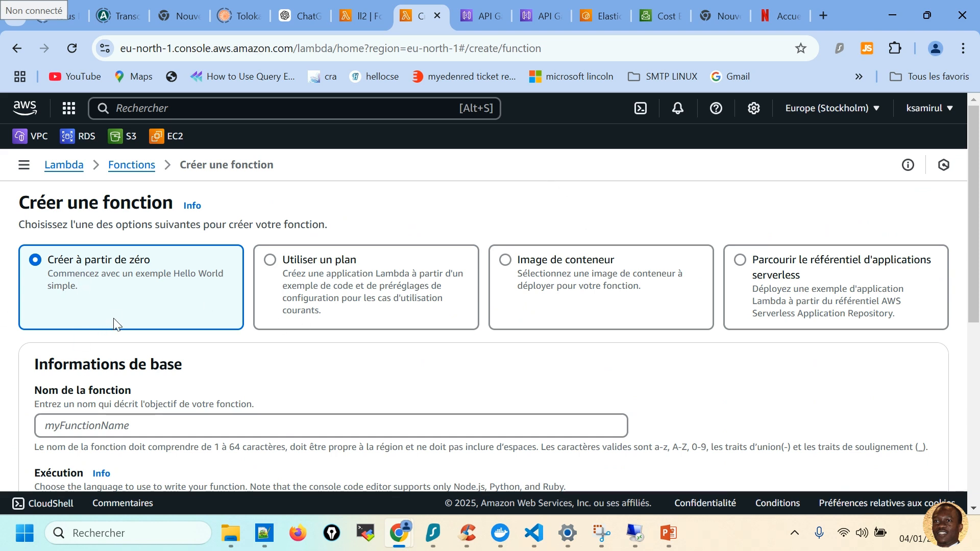
Compare the function creation methods and select the blueprint option "Utiliser un plan".
click(279, 269)
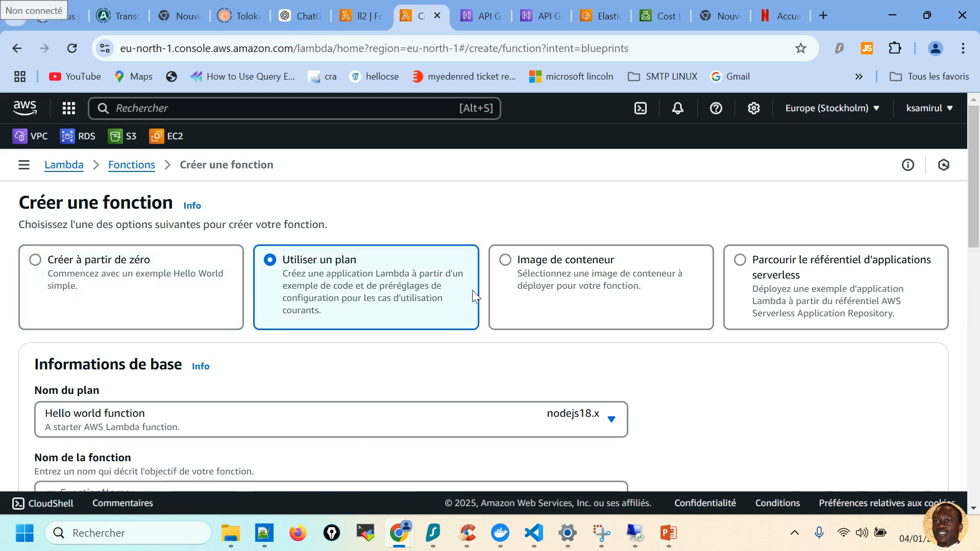
click(507, 264)
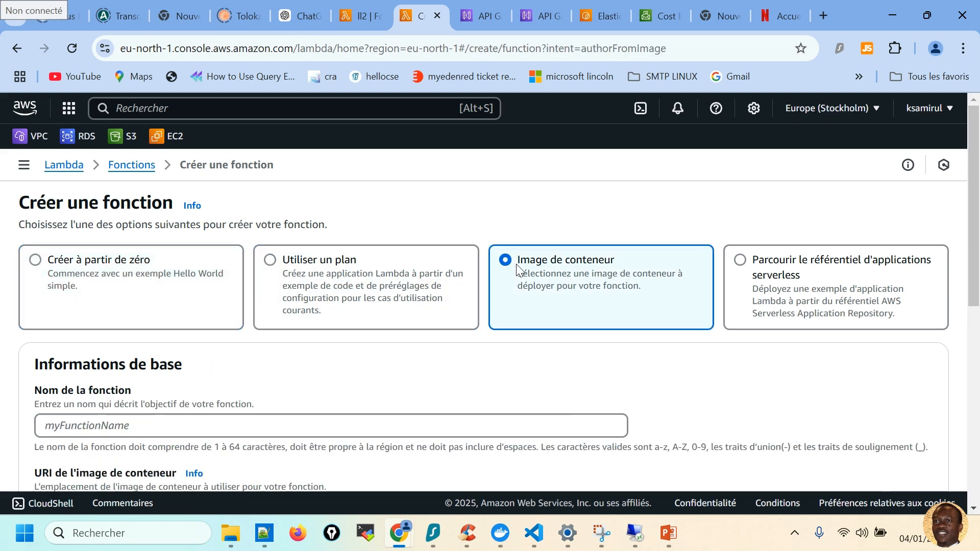
click(741, 261)
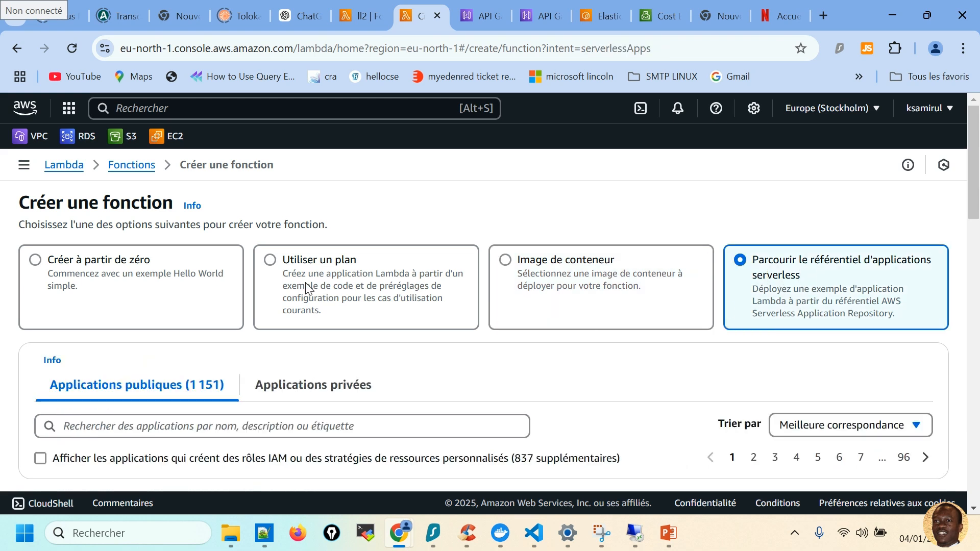
click(269, 263)
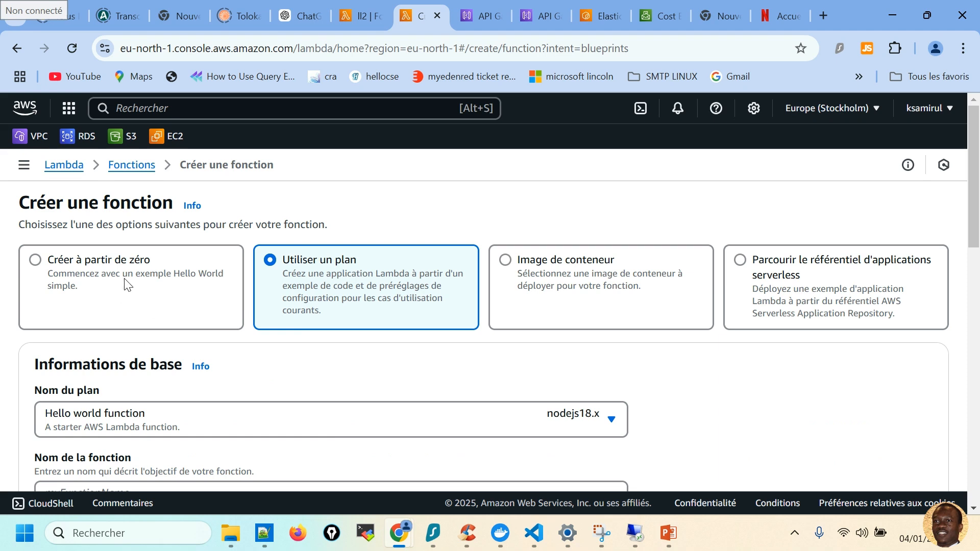
Search the blueprints for "python" and choose the "Hello world function" blueprint with the python3.10 runtime.
scroll(285, 330, down, 1)
scroll(286, 333, up, 1)
scroll(408, 390, down, 1)
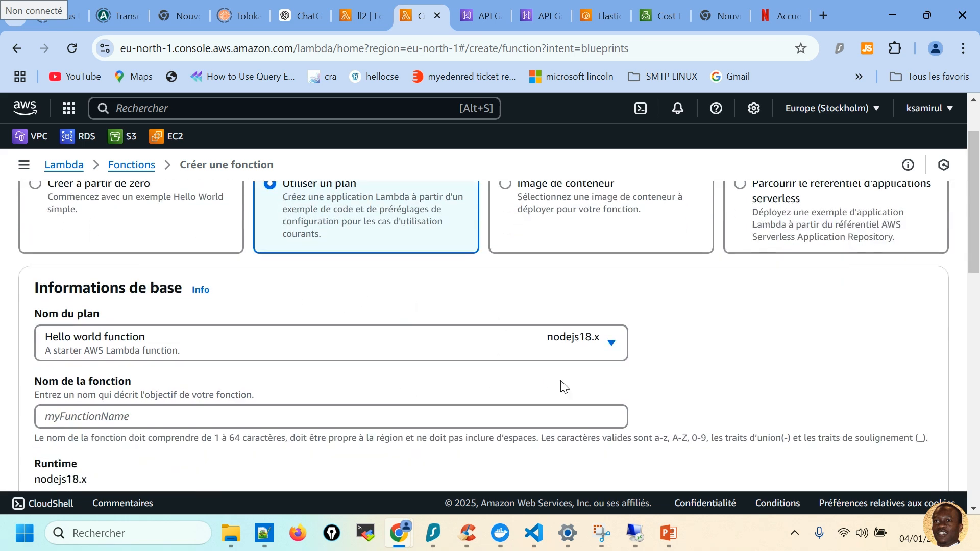
click(608, 350)
click(739, 345)
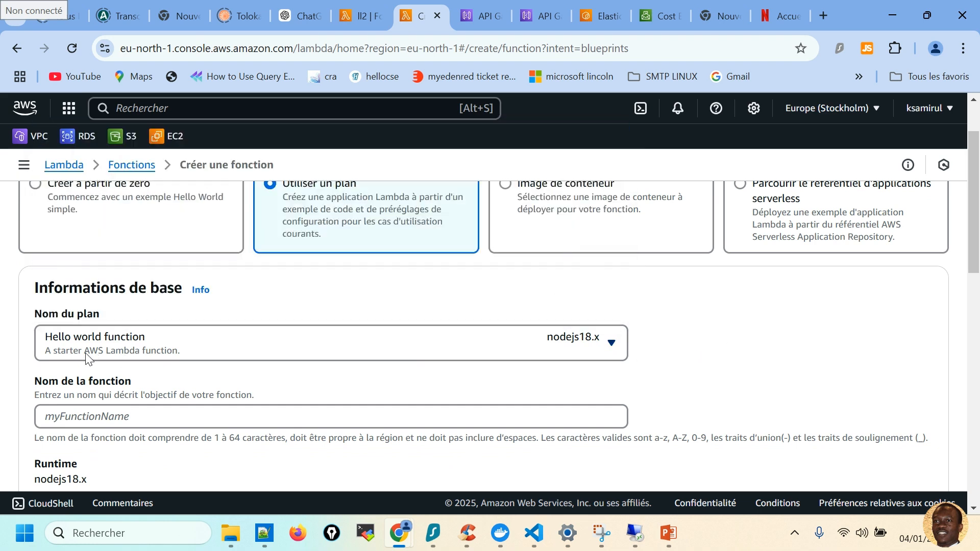
click(610, 347)
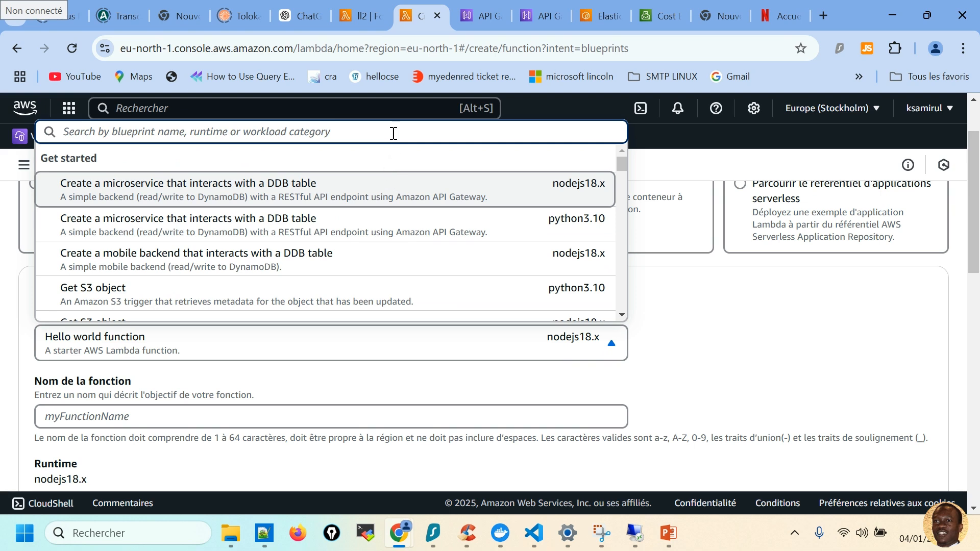
text(pytho)
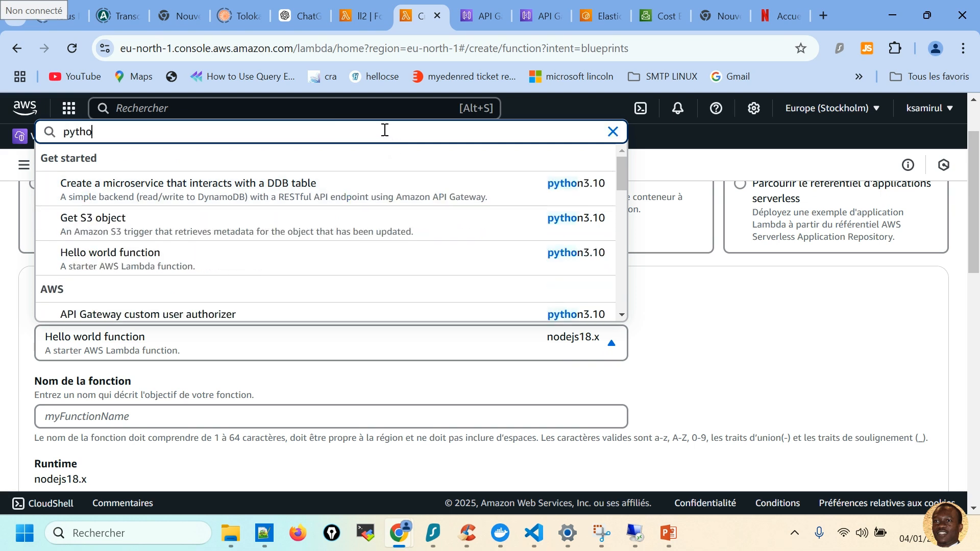
text(n)
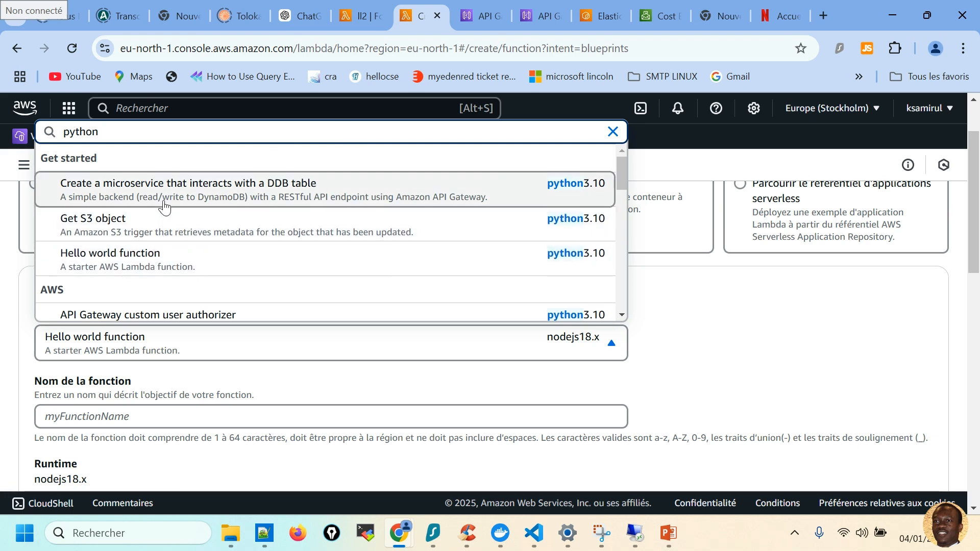
click(204, 262)
Name the new function "ftest1".
scroll(662, 347, down, 2)
click(147, 341)
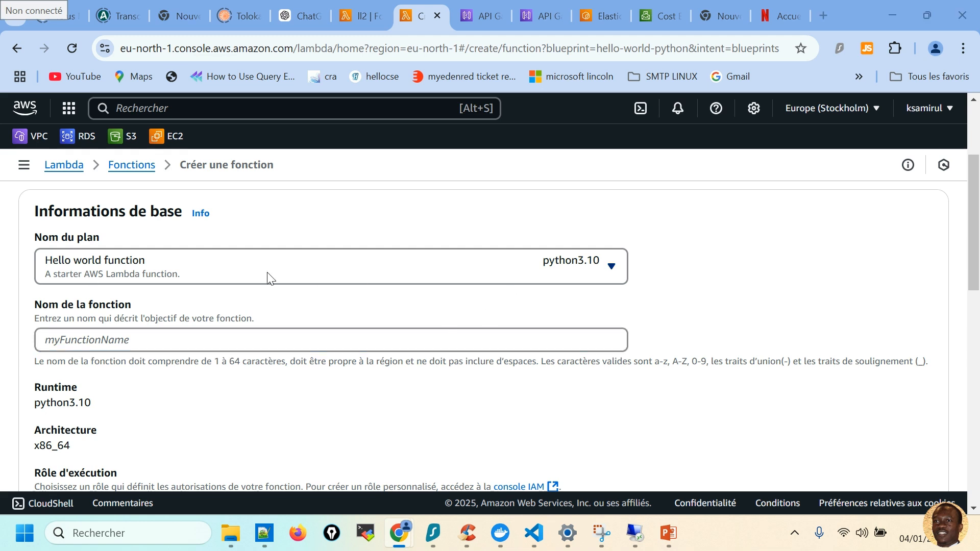
click(136, 335)
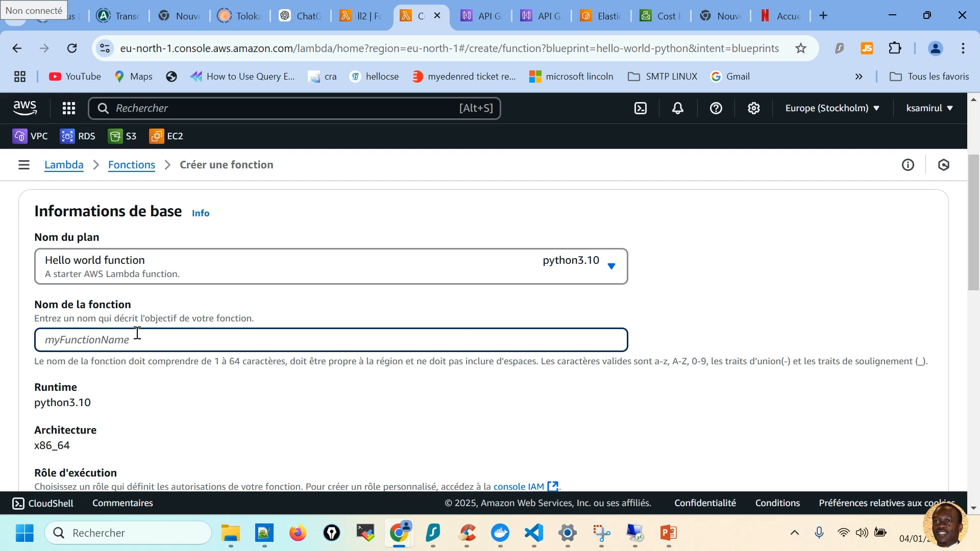
text(ftest1)
Review the execution role and preconfigured code, keep the new role with basic Lambda permissions, and create the function.
scroll(688, 342, down, 4)
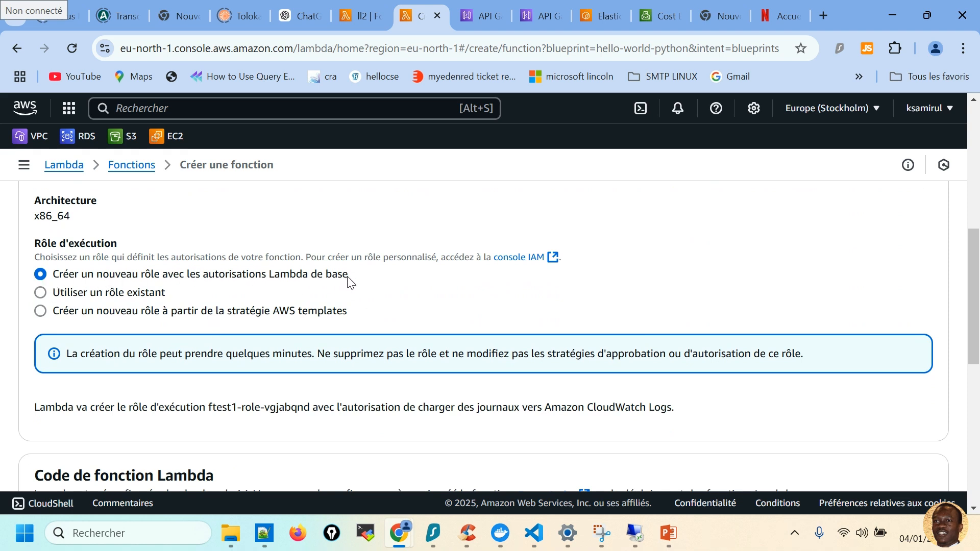
scroll(382, 329, down, 3)
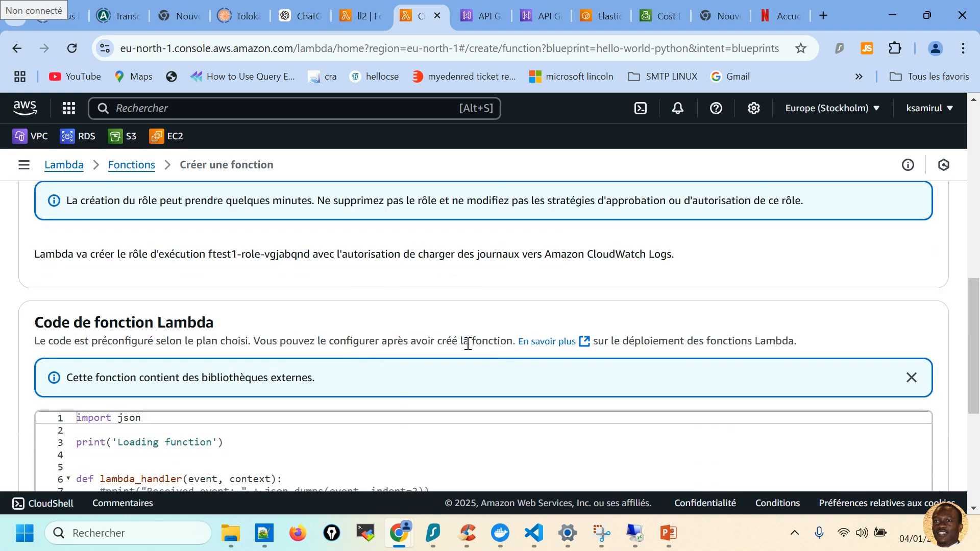
scroll(357, 357, down, 2)
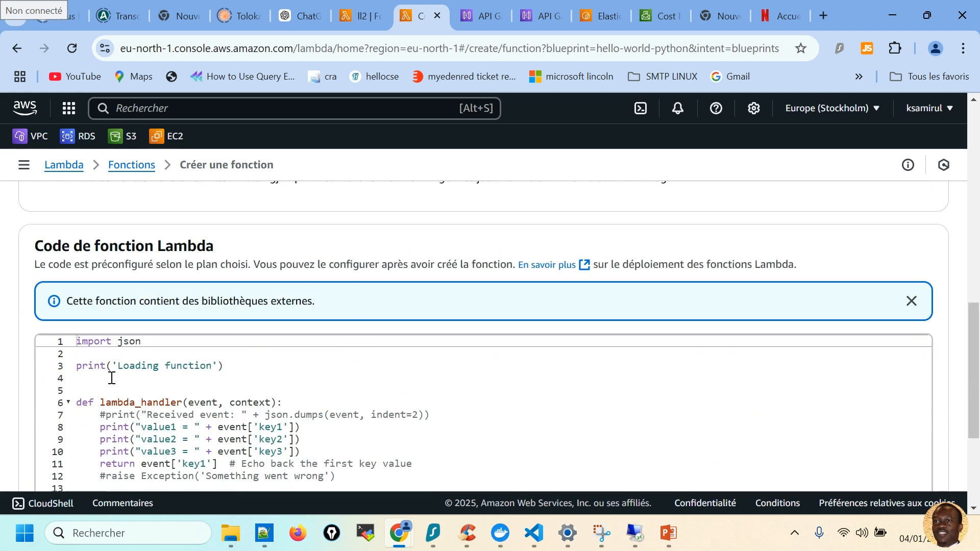
scroll(97, 363, down, 2)
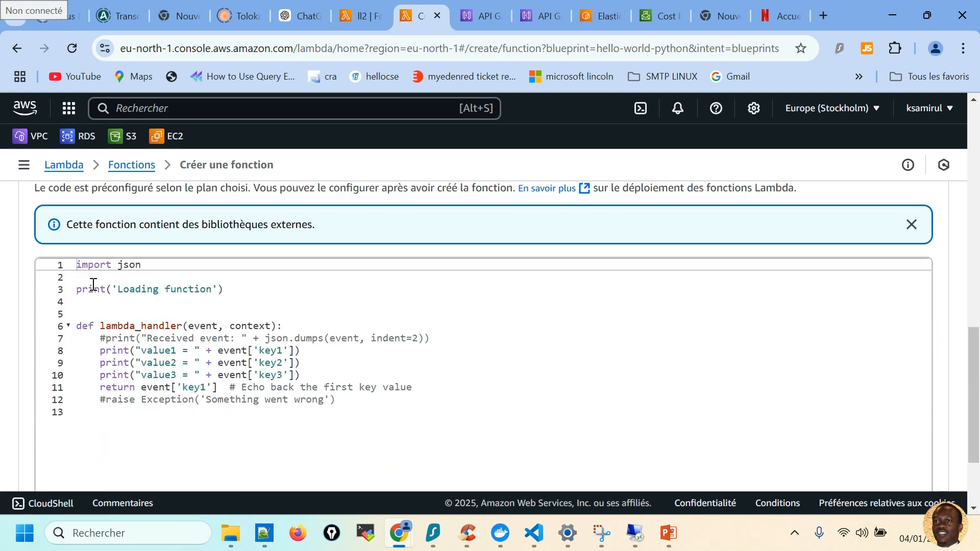
click(122, 299)
click(165, 281)
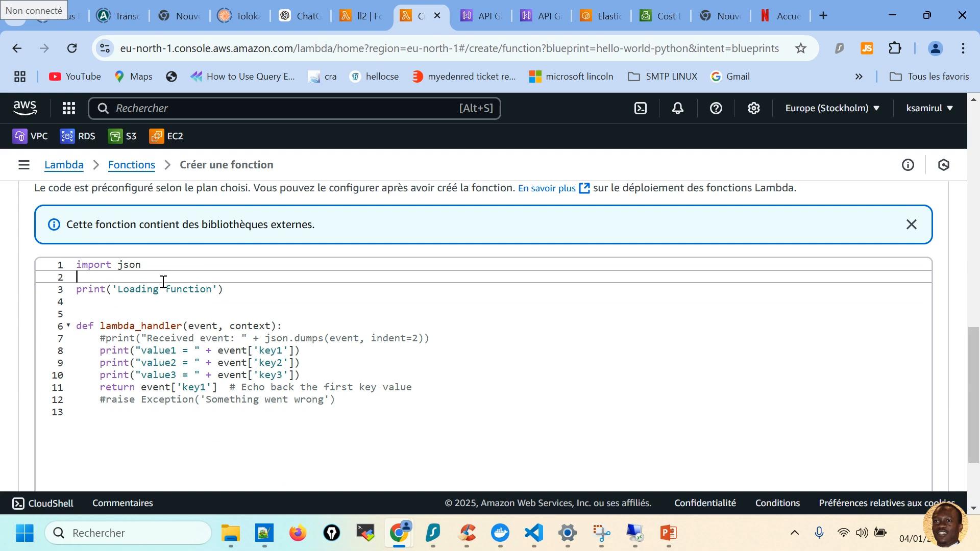
scroll(163, 282, down, 3)
scroll(194, 283, up, 3)
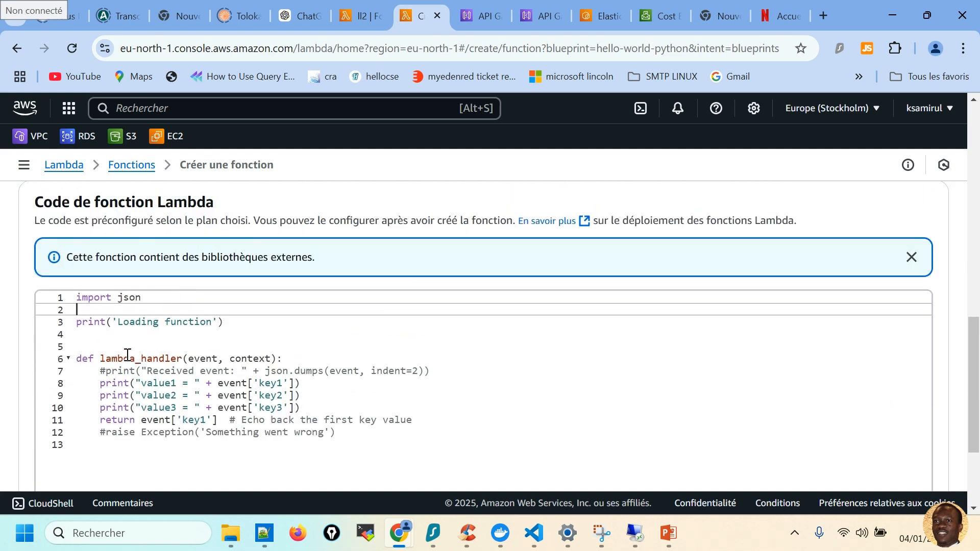
click(128, 337)
scroll(284, 378, down, 3)
click(891, 449)
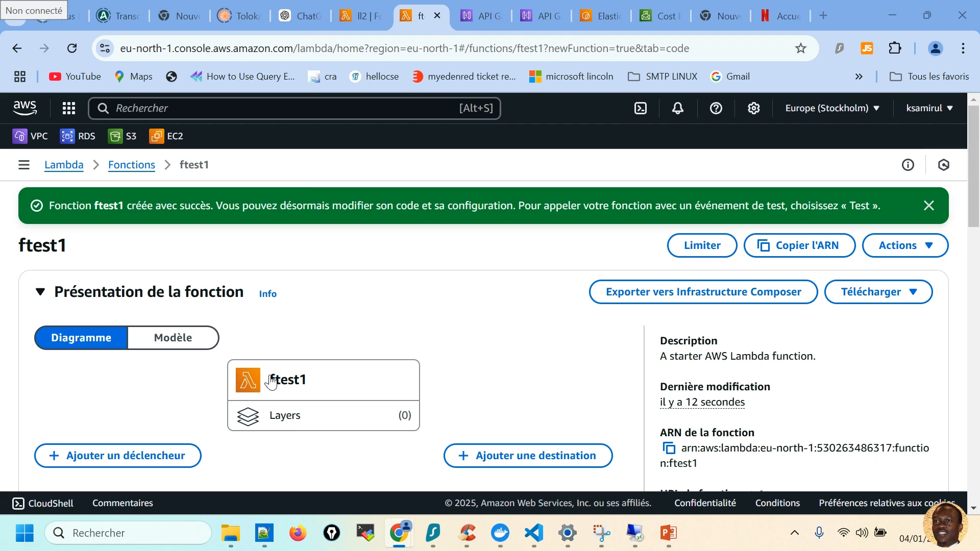
Dismiss the creation notice and look over the ftest1 function's overview and code source sections.
click(928, 206)
scroll(510, 273, down, 3)
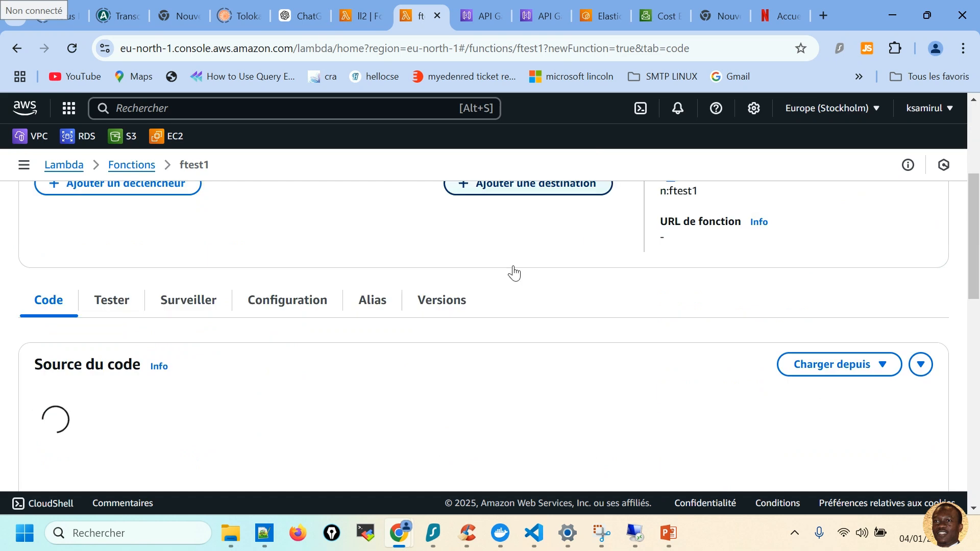
scroll(528, 267, down, 1)
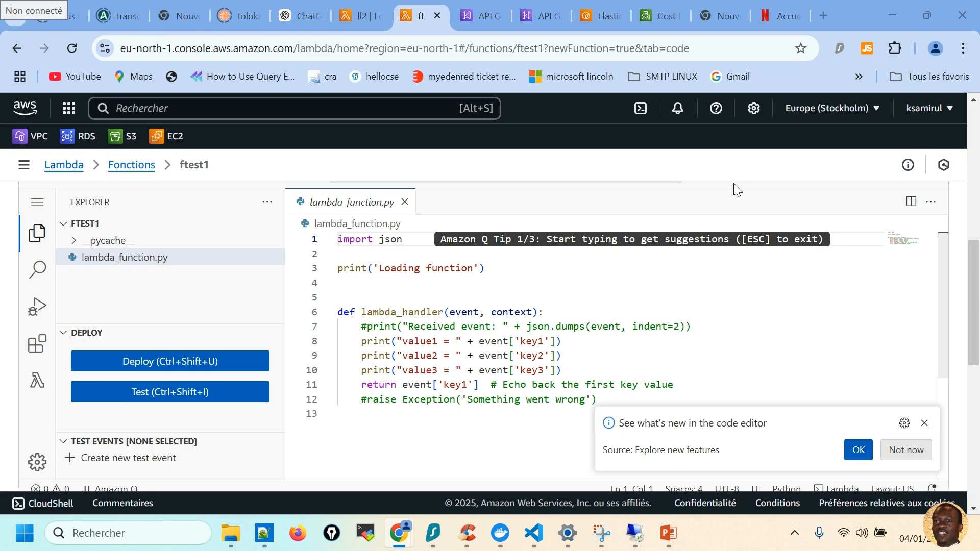
scroll(733, 185, up, 5)
scroll(484, 250, down, 3)
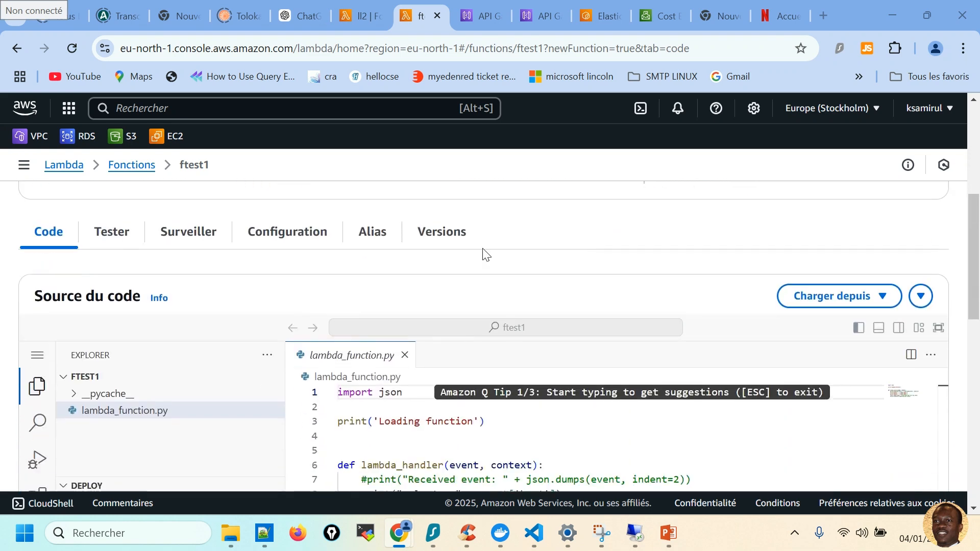
scroll(483, 249, down, 2)
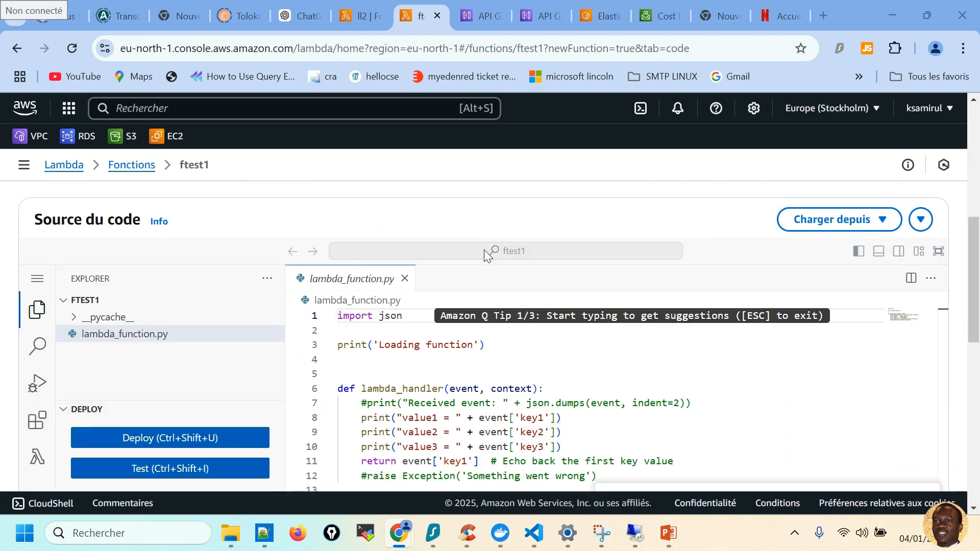
Examine the lambda_handler code in lambda_function.py, focusing on the printed event keys and the returned event['key1'].
click(412, 369)
scroll(440, 391, down, 1)
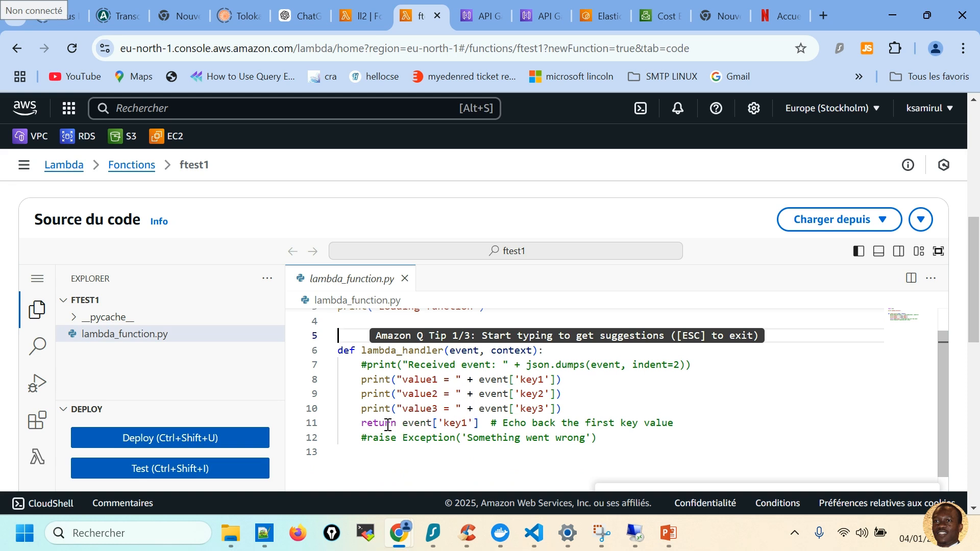
drag(468, 423, 446, 424)
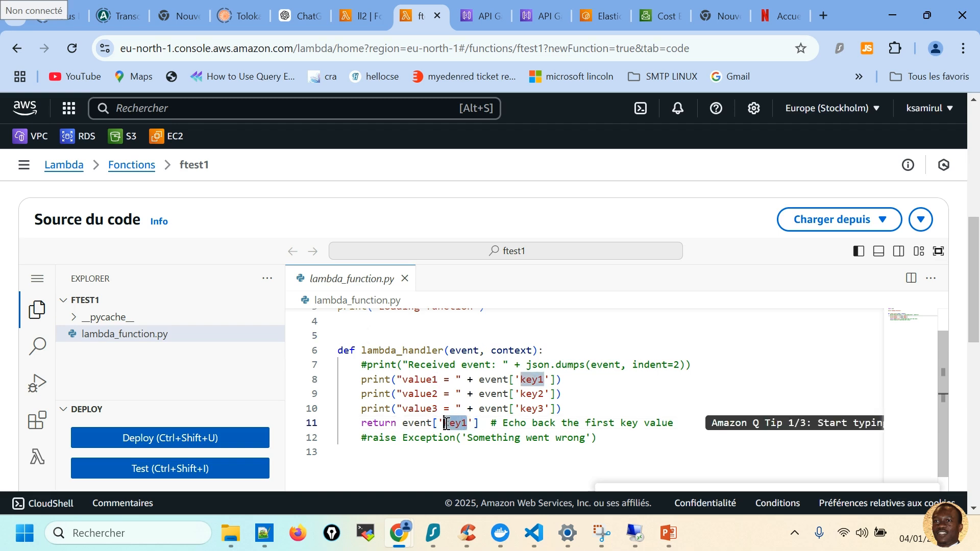
click(403, 423)
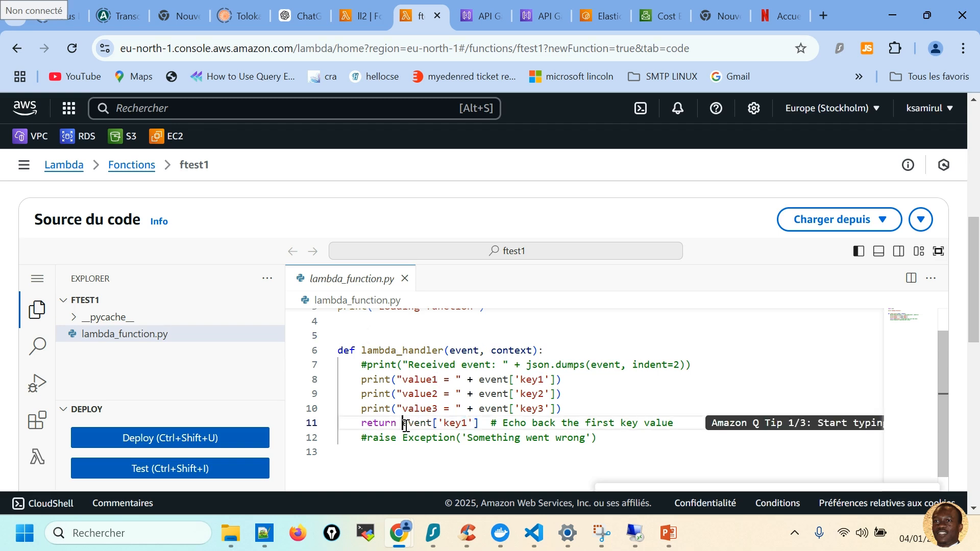
click(474, 424)
double_click(457, 422)
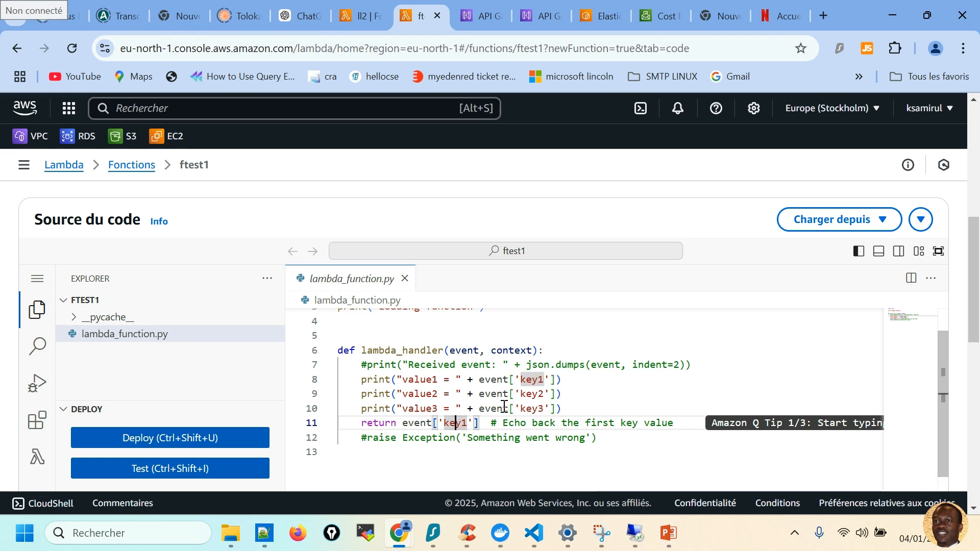
click(563, 395)
scroll(562, 395, down, 1)
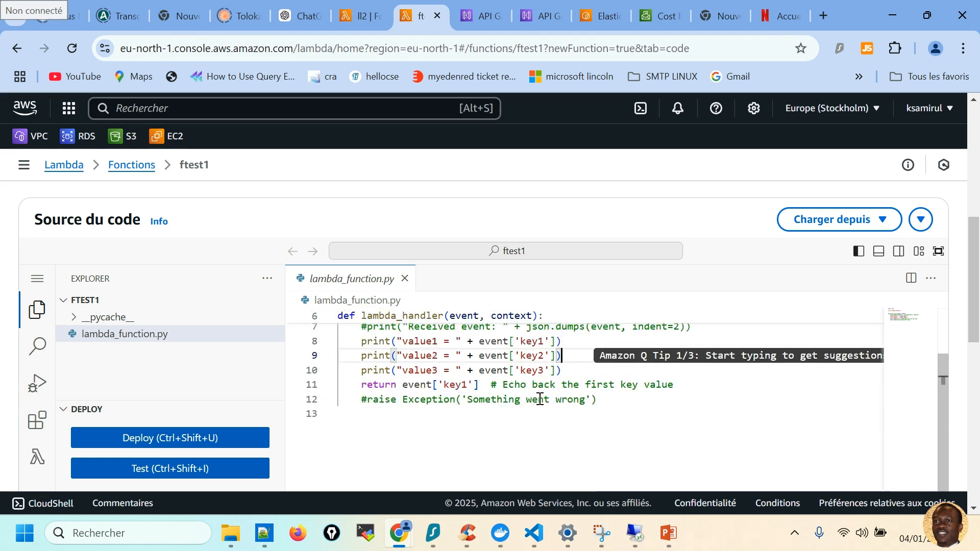
scroll(489, 400, up, 1)
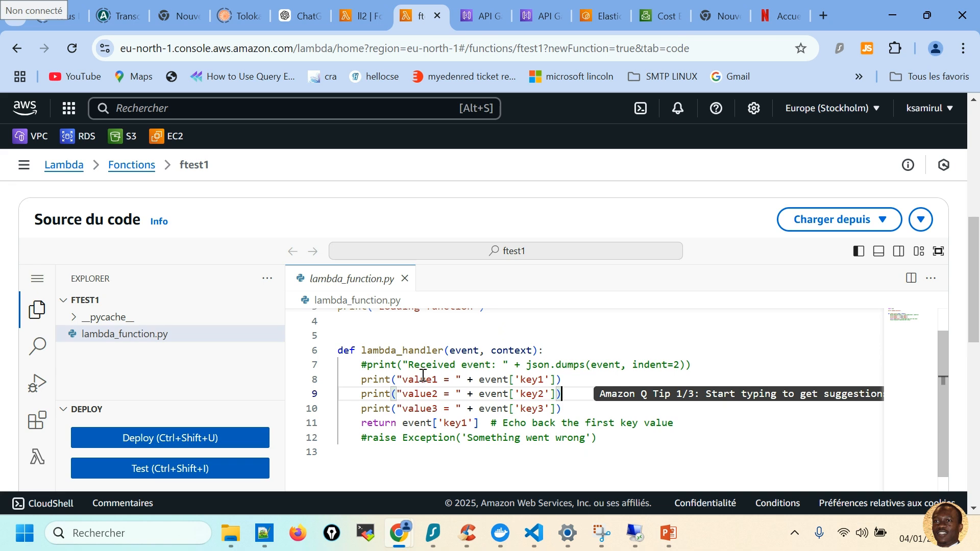
Open the ftest1 function's test page at the form for creating a test event.
scroll(587, 291, up, 3)
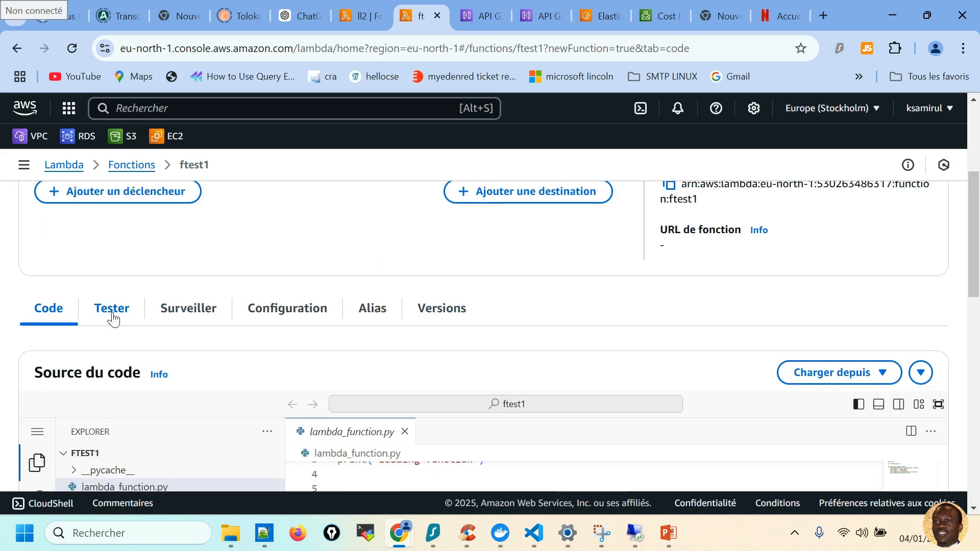
click(112, 313)
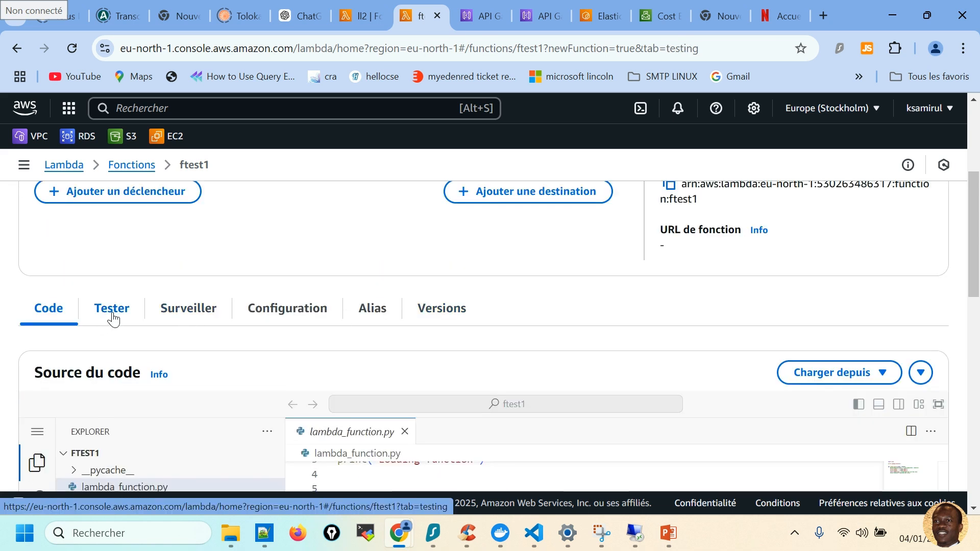
scroll(466, 372, down, 3)
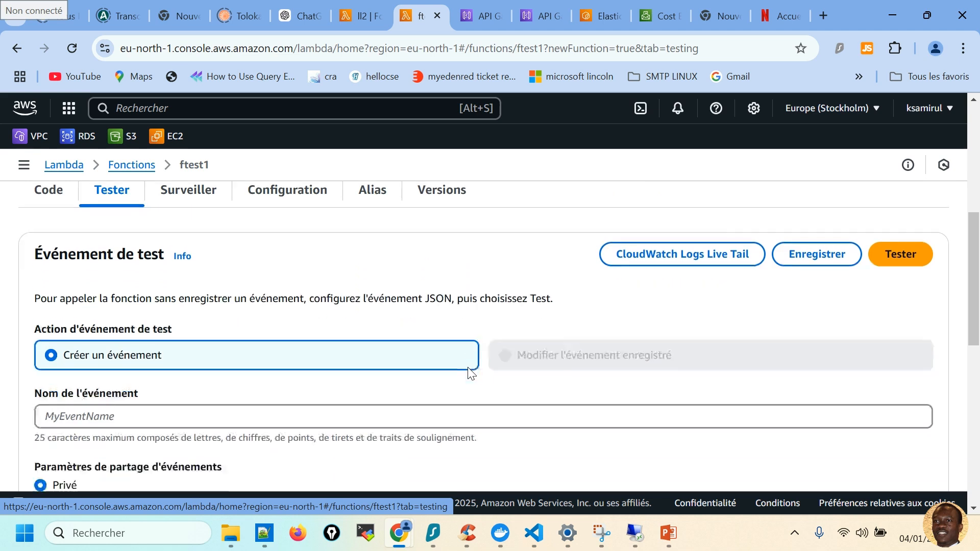
Name the test event test and set key1 to "totov1" and key2 to "totov2" in its event JSON.
click(334, 384)
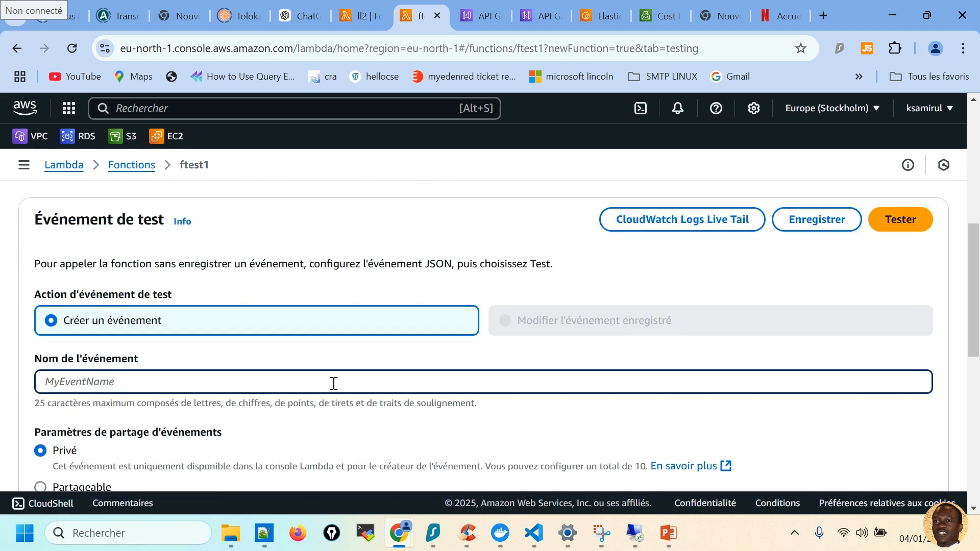
text(test)
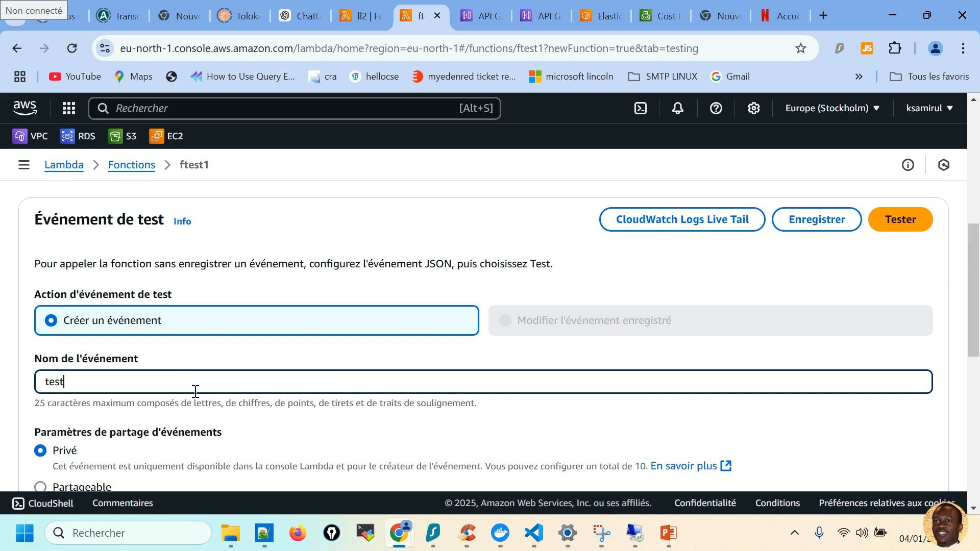
scroll(332, 365, down, 5)
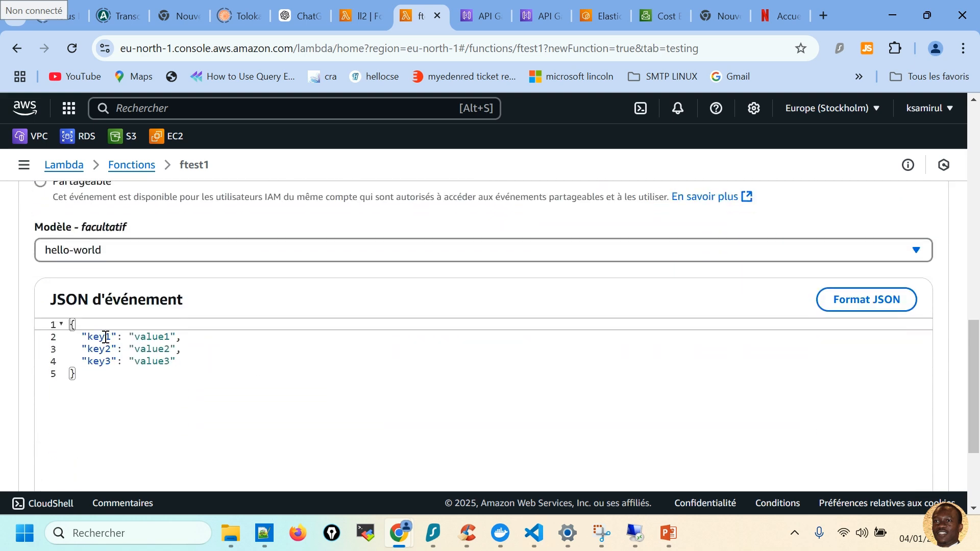
double_click(150, 339)
text(toto)
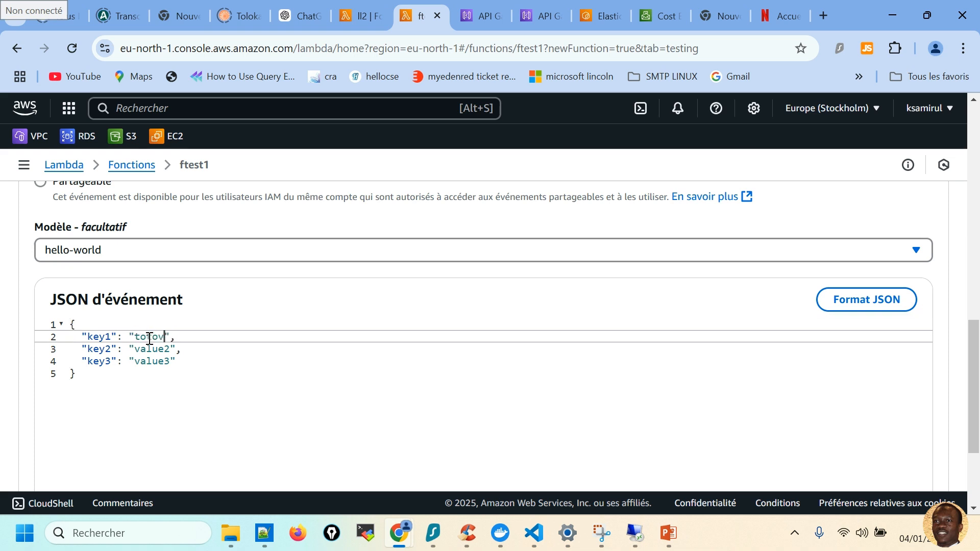
double_click(142, 353)
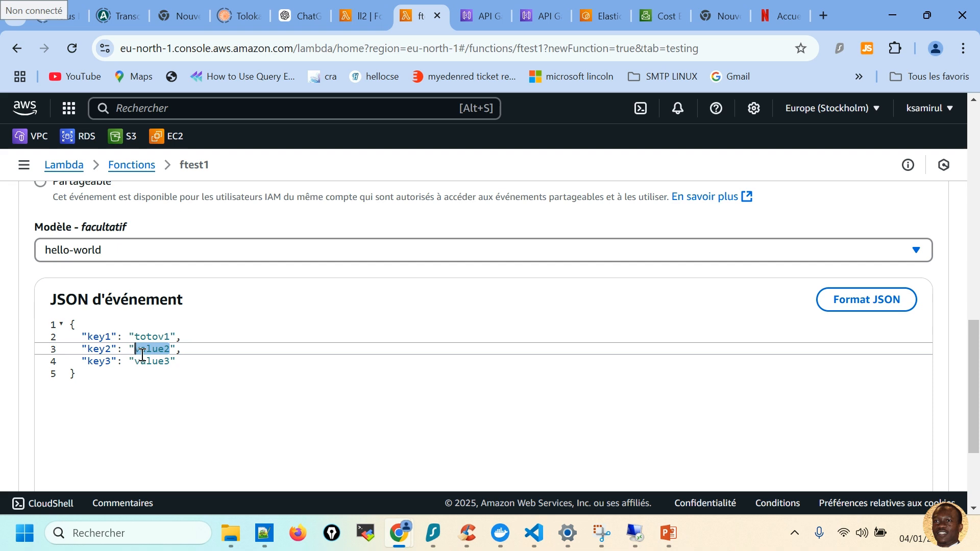
text(totov2)
click(208, 362)
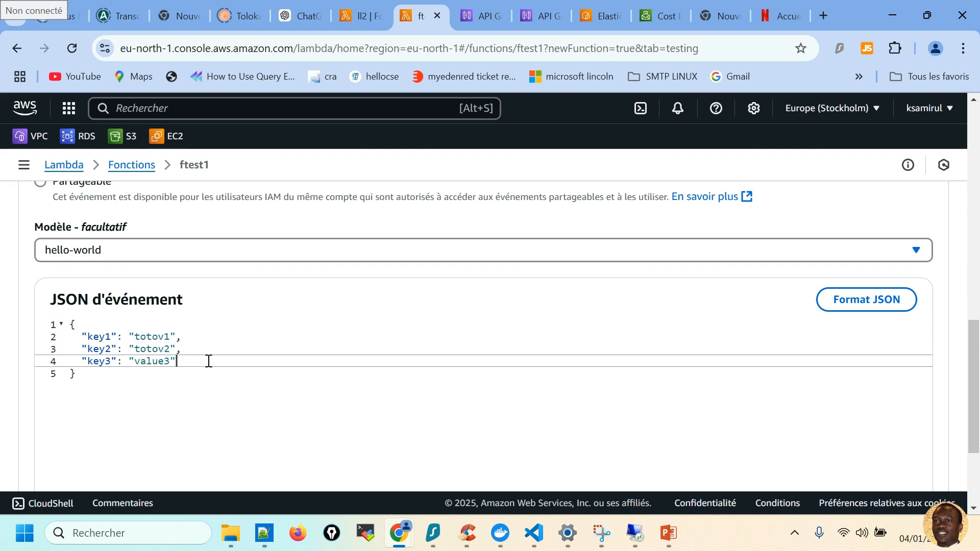
Run the function with the edited test event and expand the execution details to inspect the returned value.
drag(100, 337, 114, 337)
drag(194, 336, 86, 345)
click(153, 324)
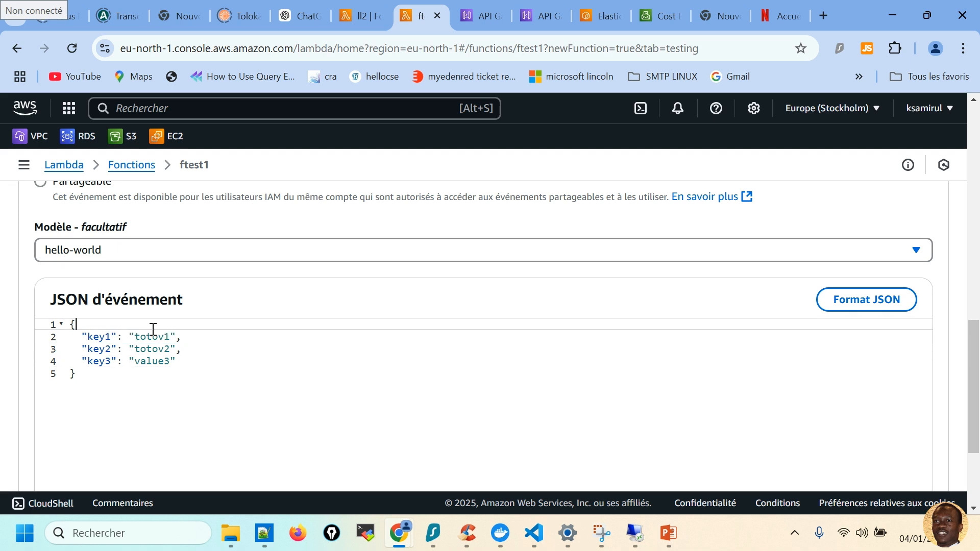
double_click(151, 336)
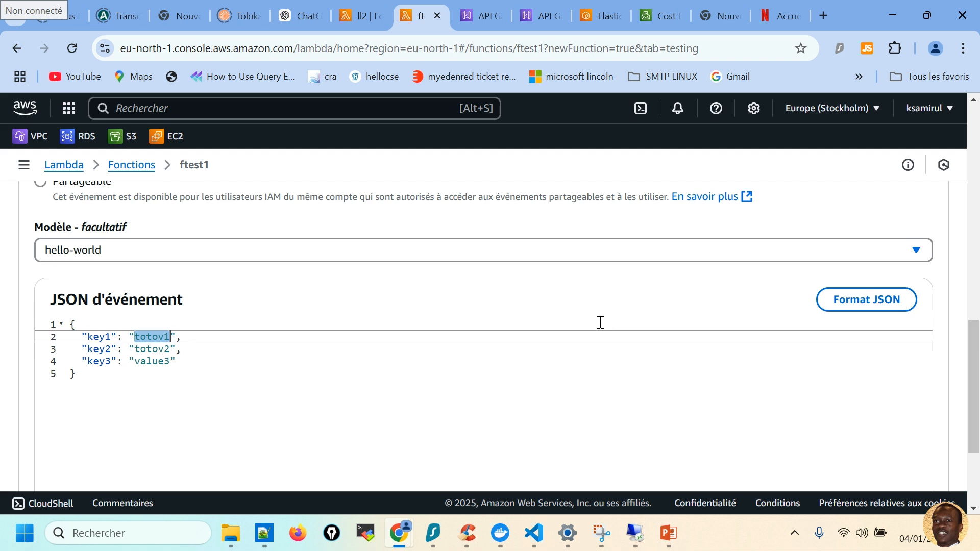
scroll(599, 322, up, 8)
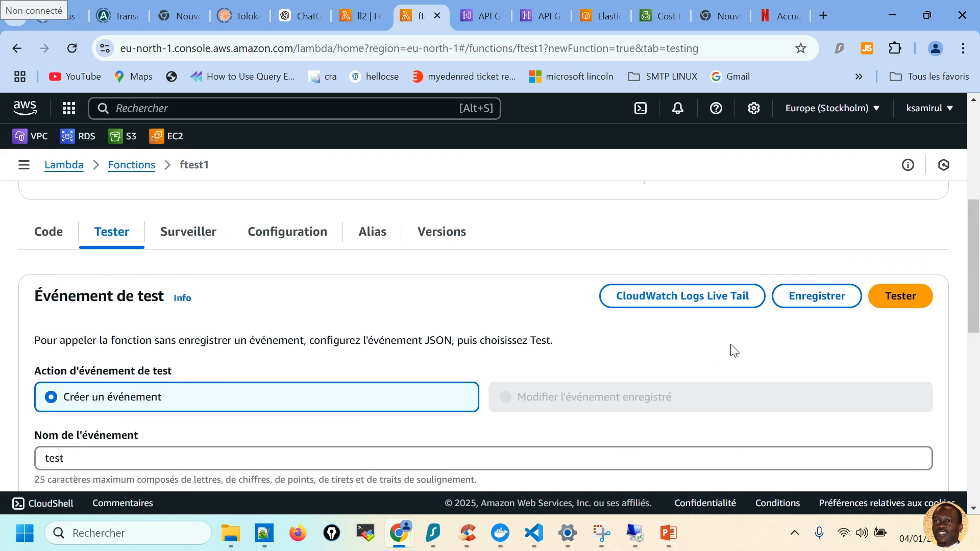
click(884, 299)
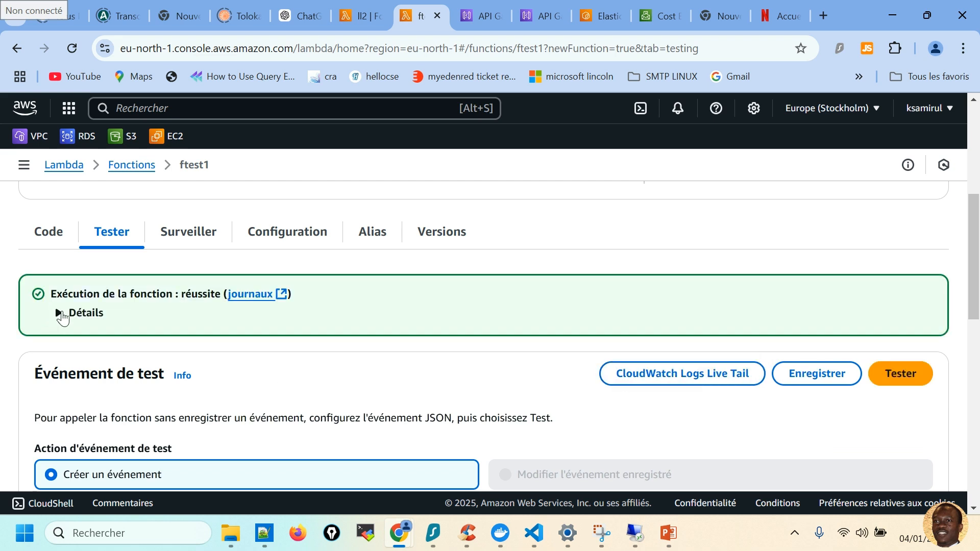
click(60, 313)
drag(120, 368, 36, 365)
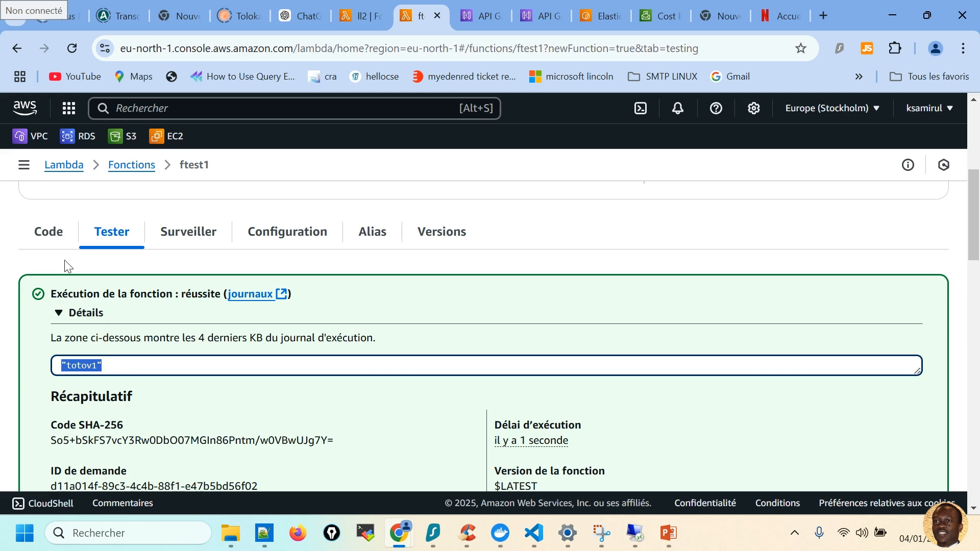
Return to the function's code and examine how the return statement in lambda_function.py uses event['key1'].
click(49, 234)
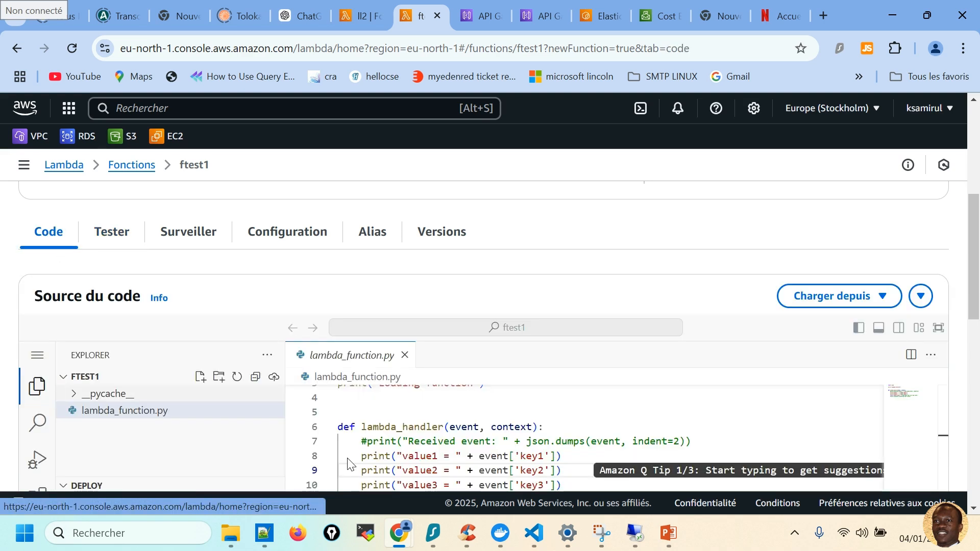
scroll(480, 433, down, 1)
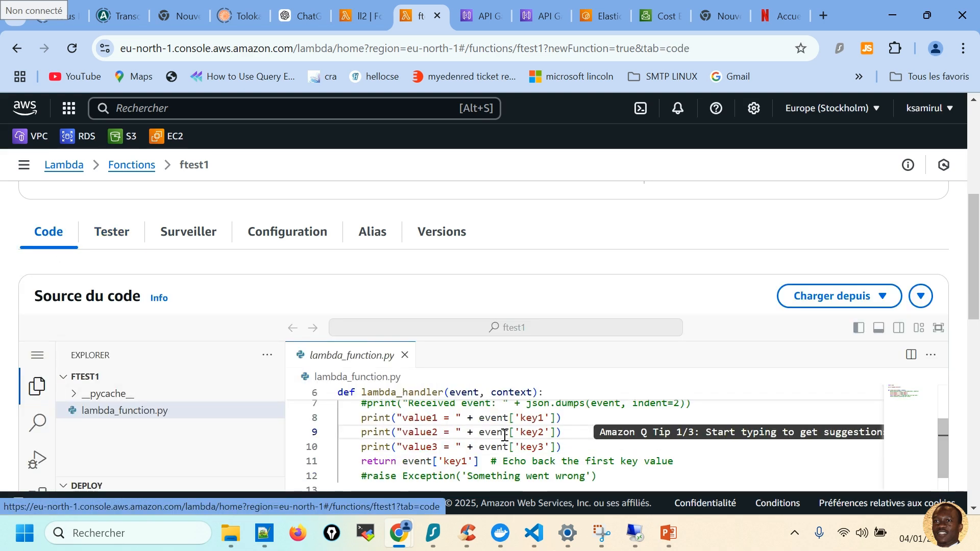
click(373, 461)
double_click(393, 462)
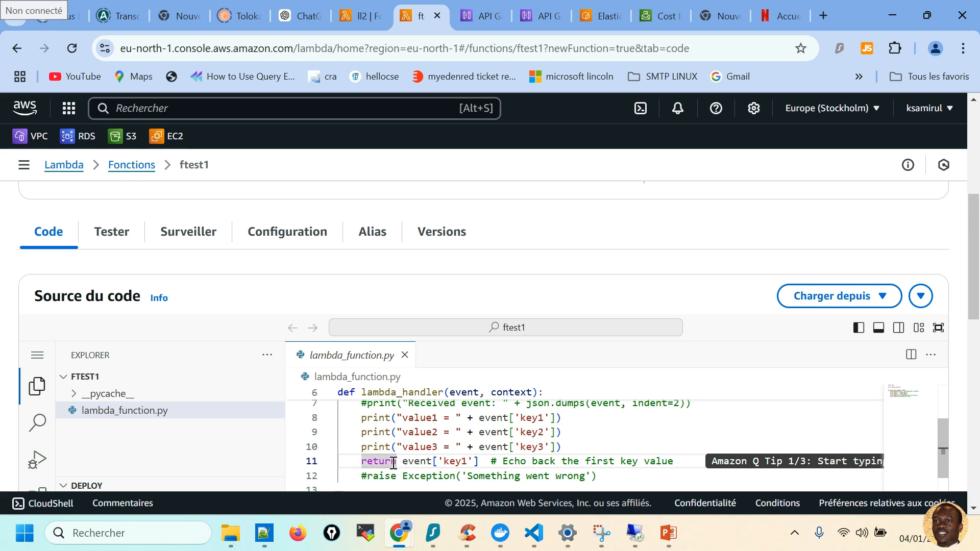
drag(481, 462, 433, 461)
click(501, 447)
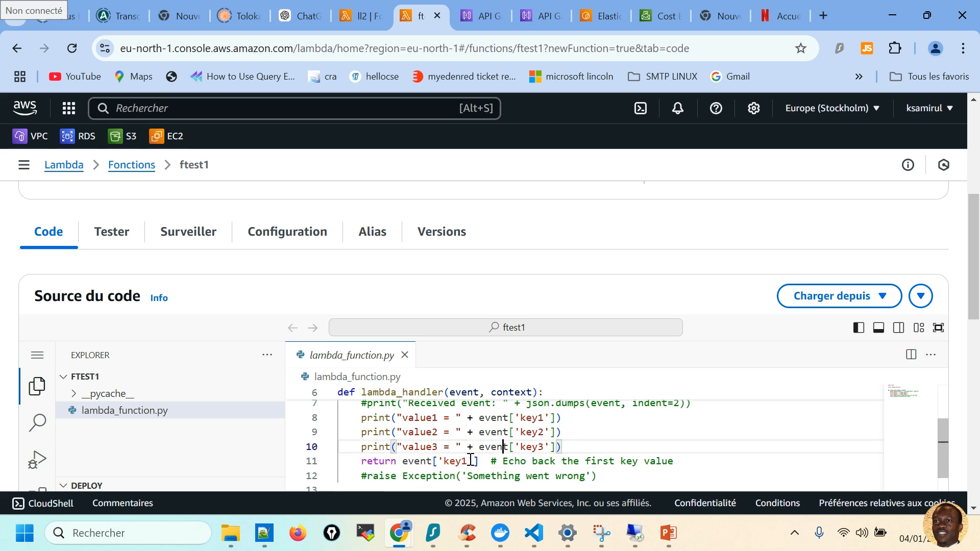
click(398, 465)
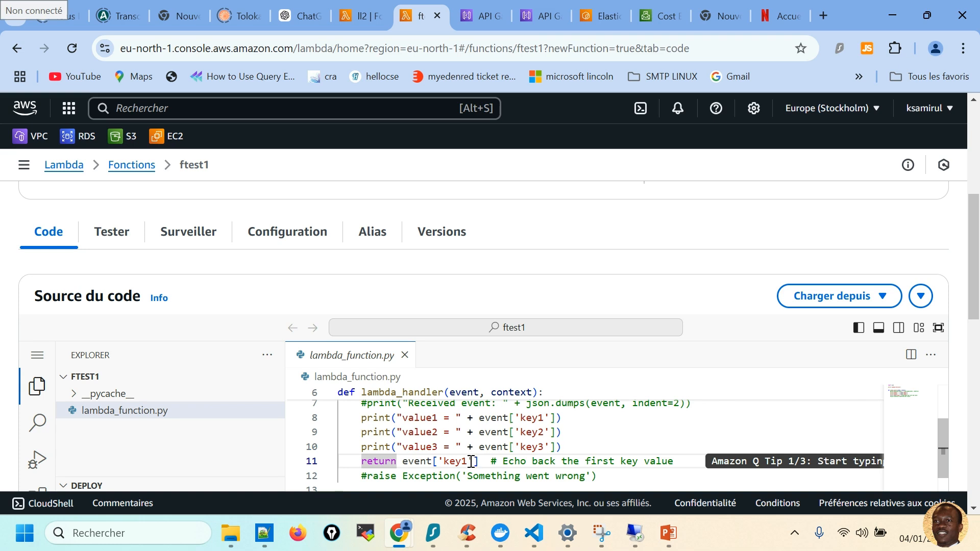
click(480, 461)
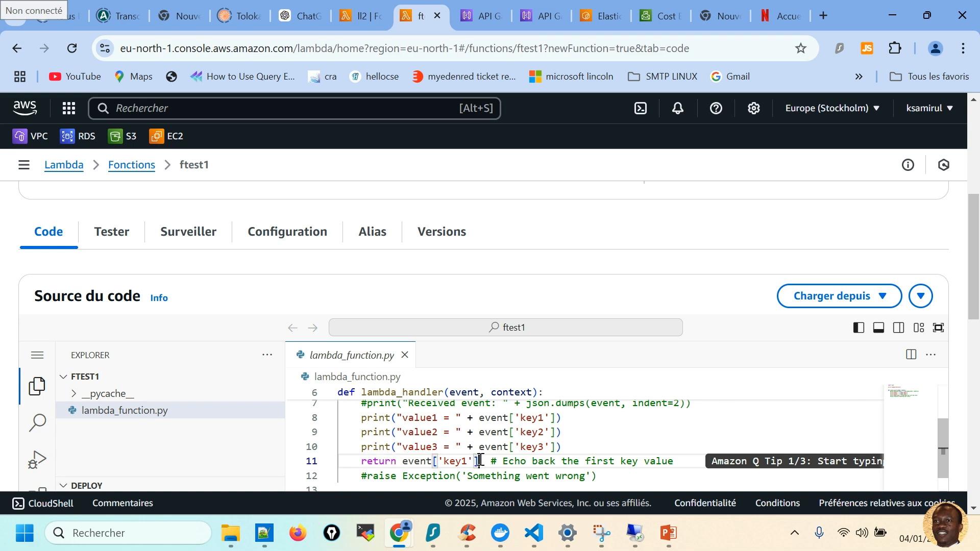
click(402, 461)
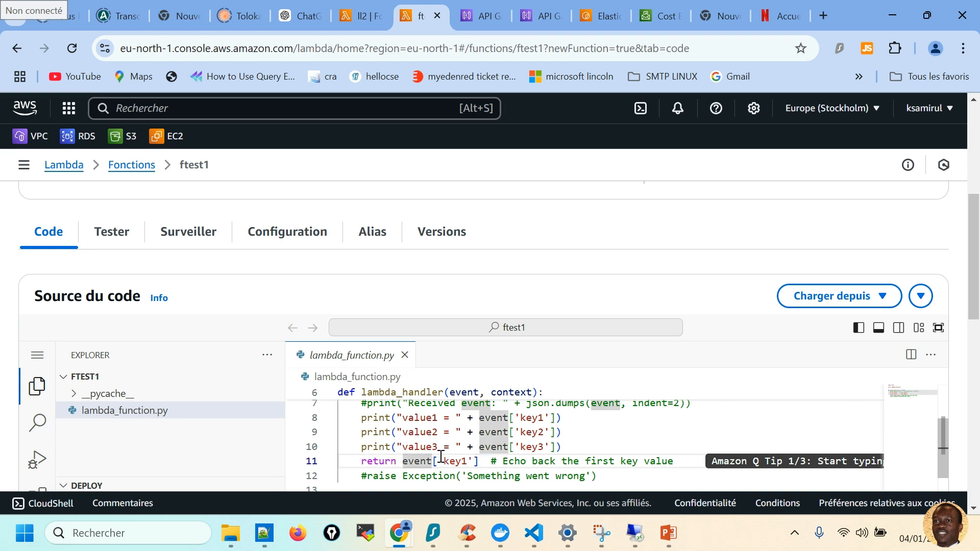
click(457, 446)
scroll(570, 433, down, 1)
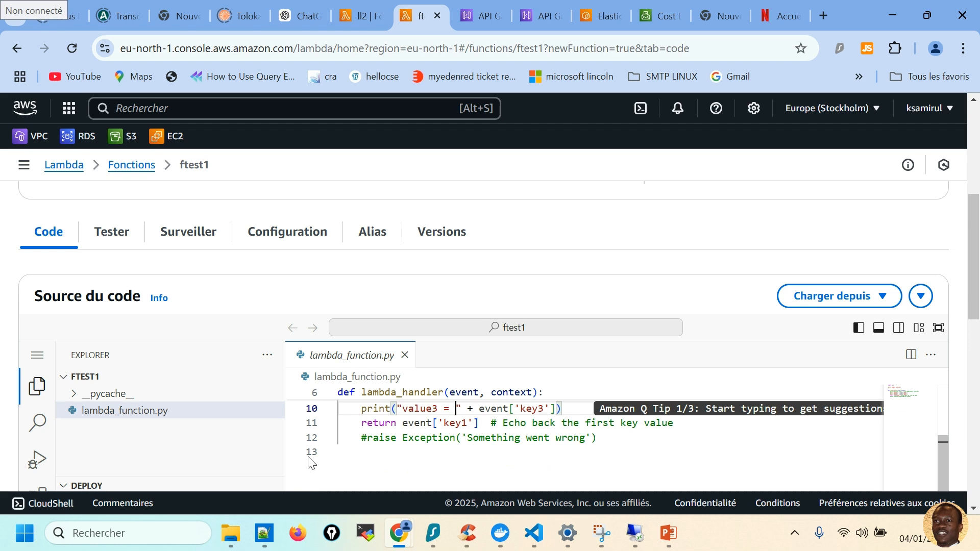
Examine the function's code properties and runtime settings, focusing on the function name part of the handler.
scroll(300, 442, down, 10)
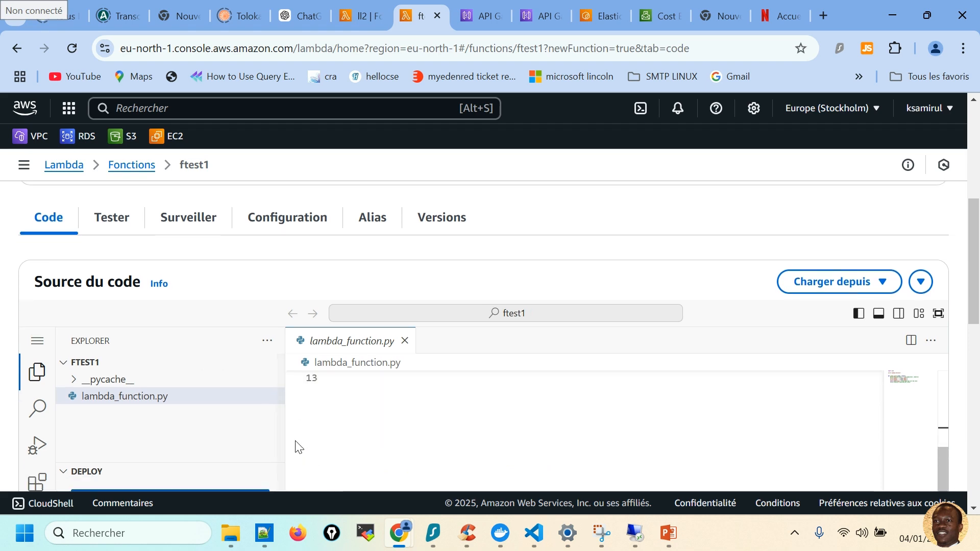
scroll(551, 345, up, 1)
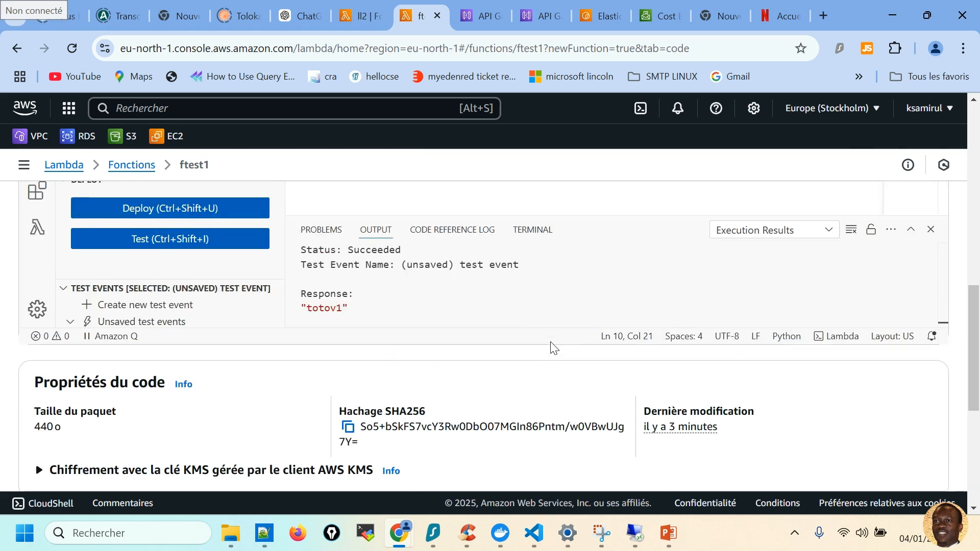
scroll(552, 347, down, 2)
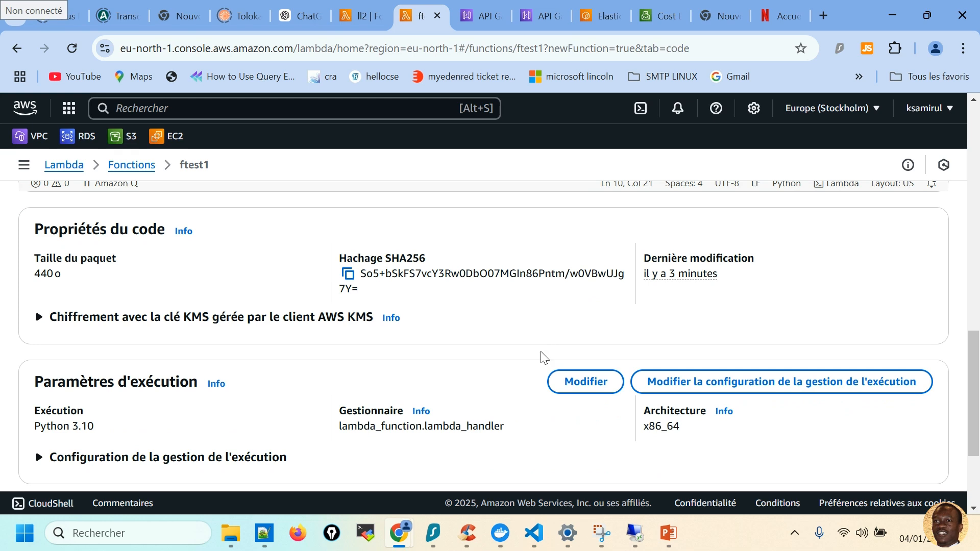
scroll(480, 388, down, 2)
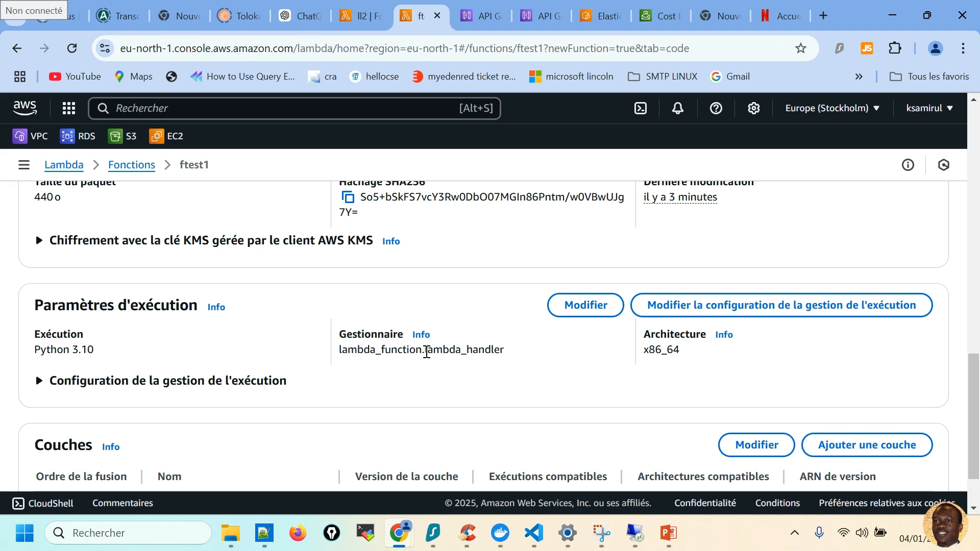
drag(424, 352, 496, 350)
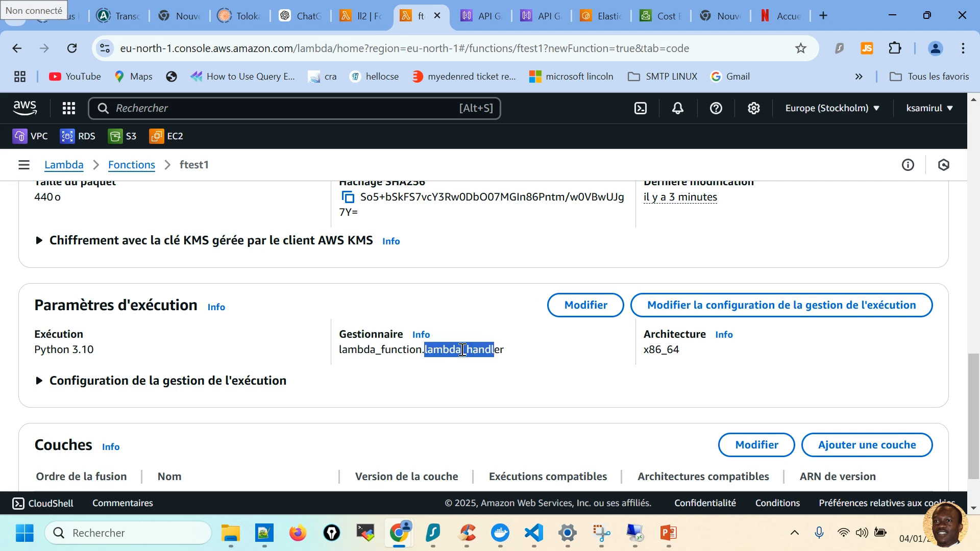
scroll(464, 339, up, 1)
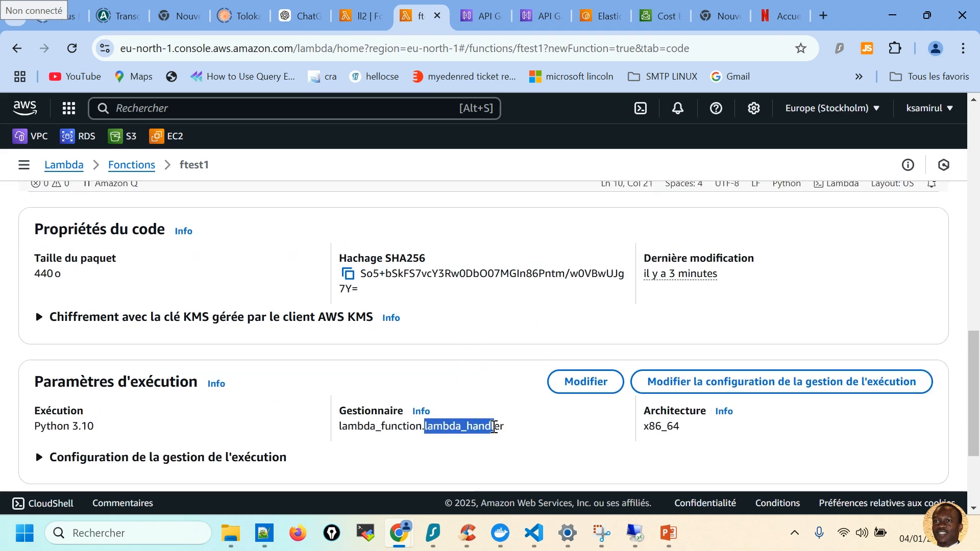
click(494, 427)
drag(504, 426, 426, 426)
Compare the handler setting with the lambda_handler definition in lambda_function.py.
scroll(439, 415, up, 4)
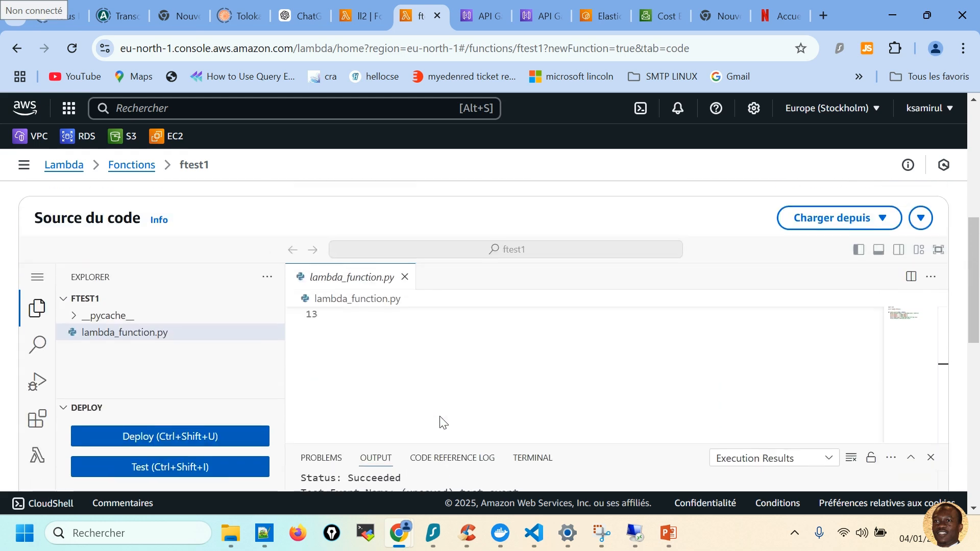
scroll(445, 399, up, 1)
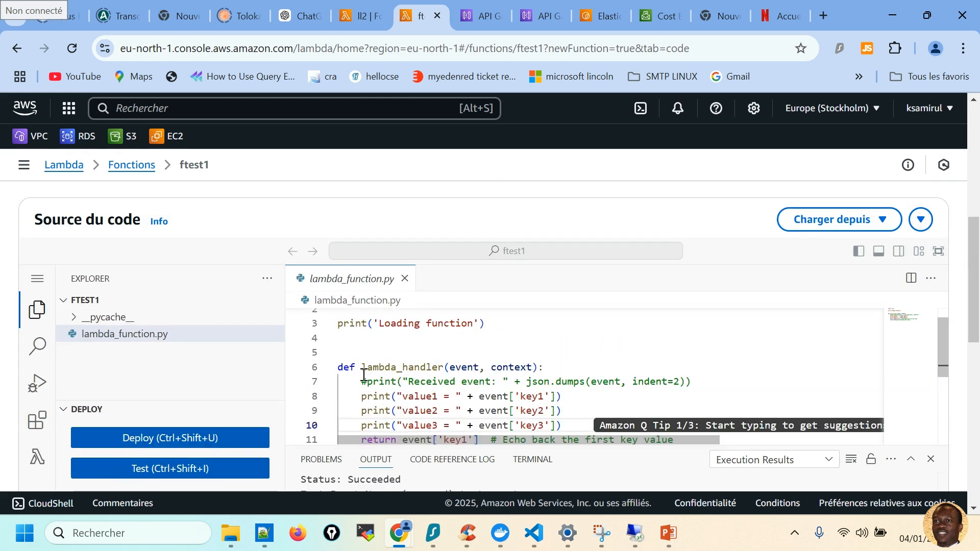
drag(366, 367, 438, 365)
click(439, 366)
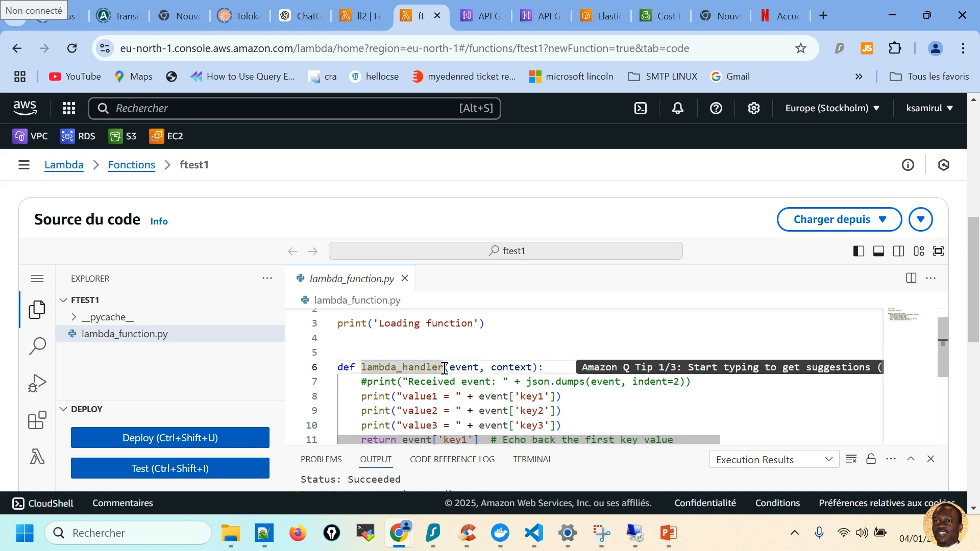
click(445, 368)
Change the handler in ftest1's runtime settings to lambda_function.lambda_handler2 and save the settings.
scroll(433, 440, down, 5)
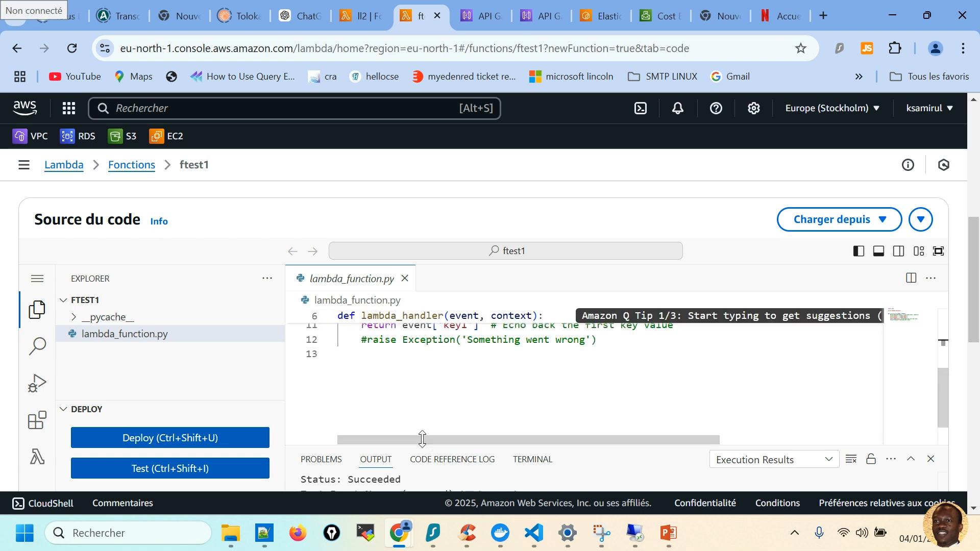
scroll(678, 433, down, 6)
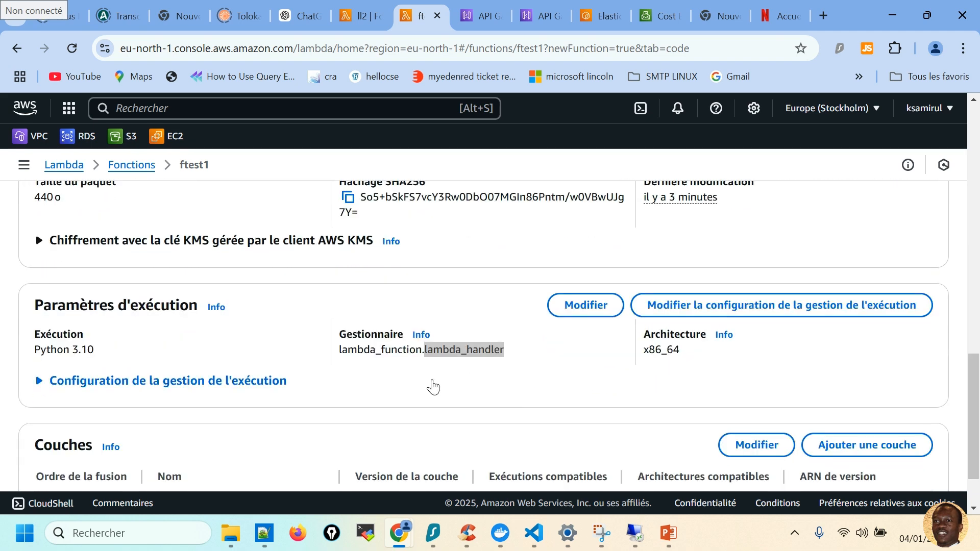
click(585, 311)
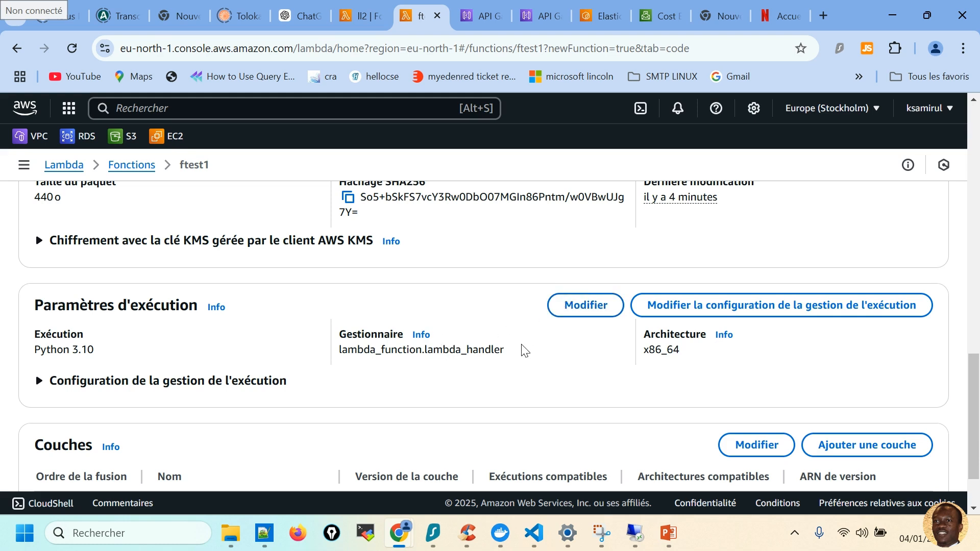
click(580, 309)
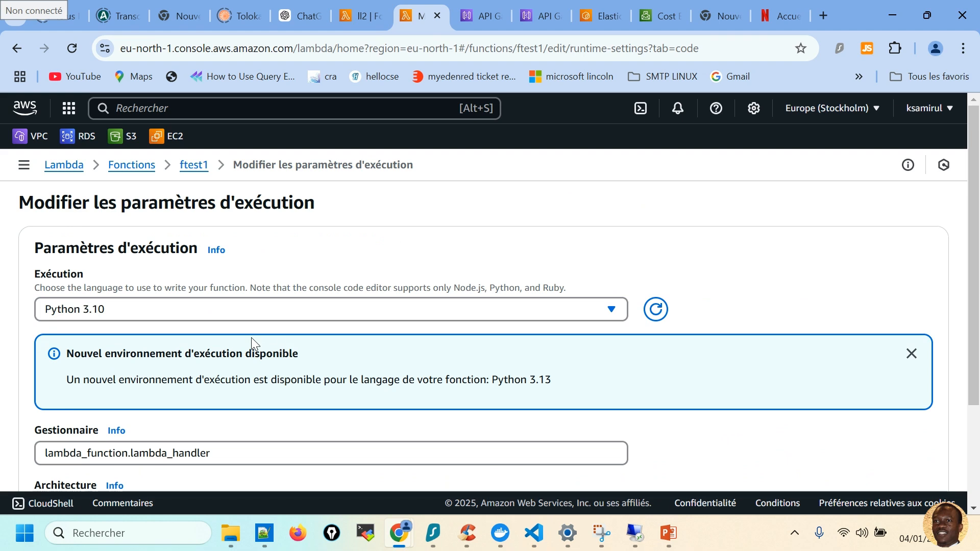
scroll(251, 338, down, 2)
click(255, 317)
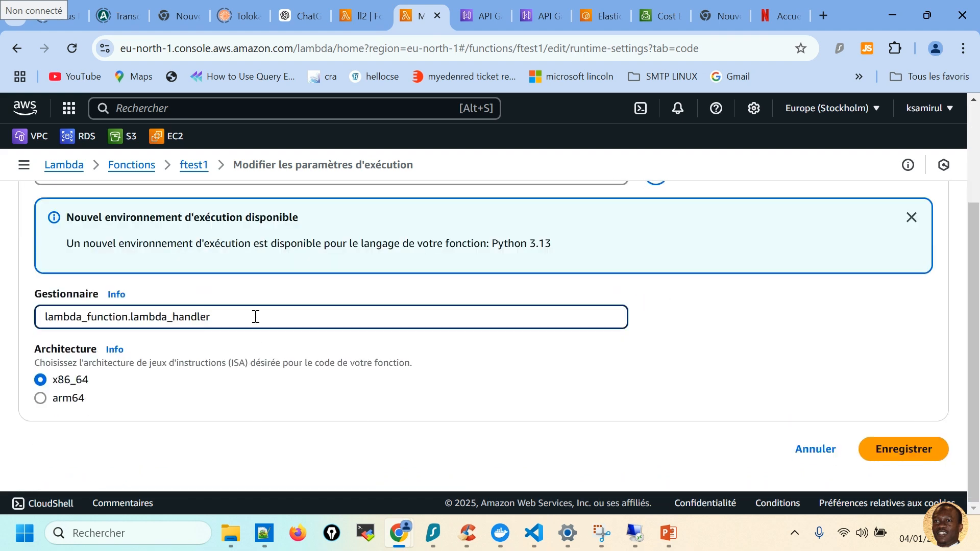
text(2)
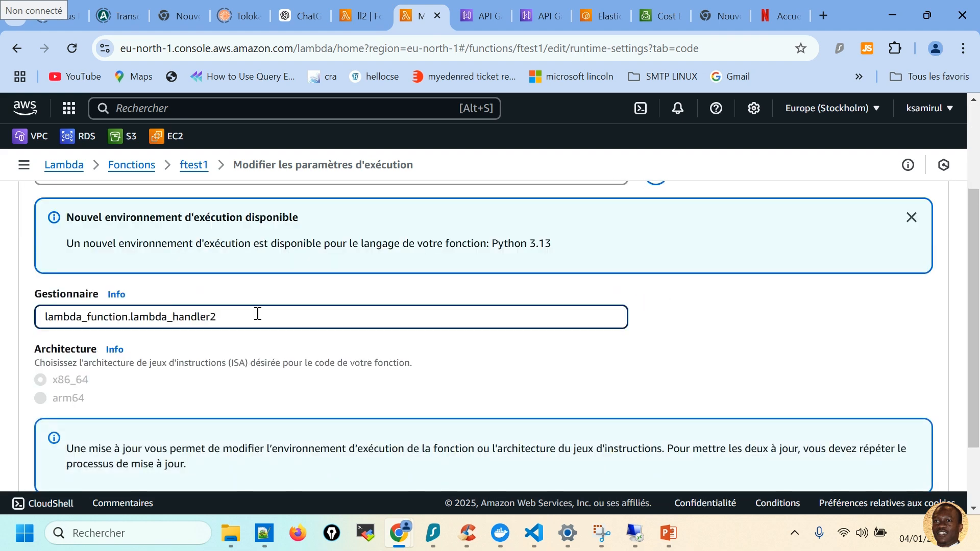
scroll(698, 379, down, 2)
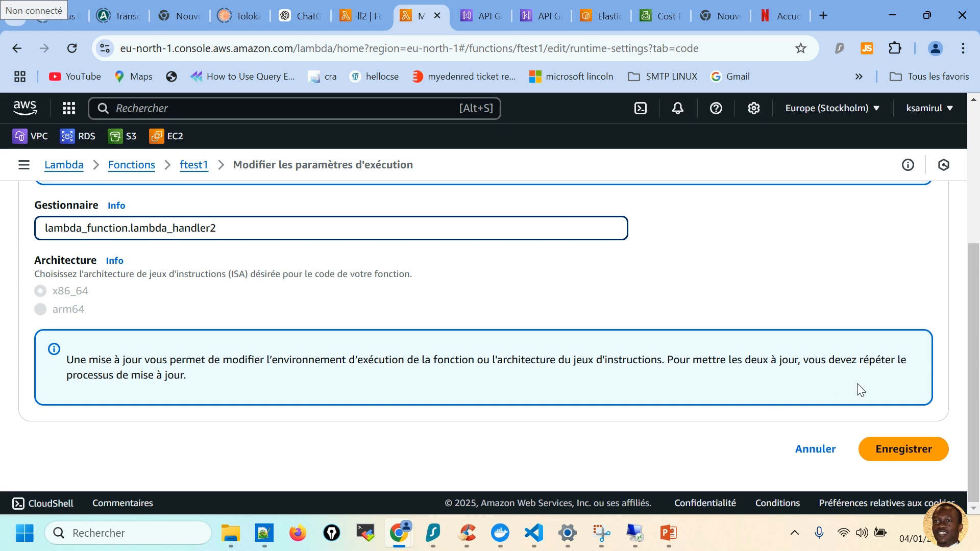
click(904, 451)
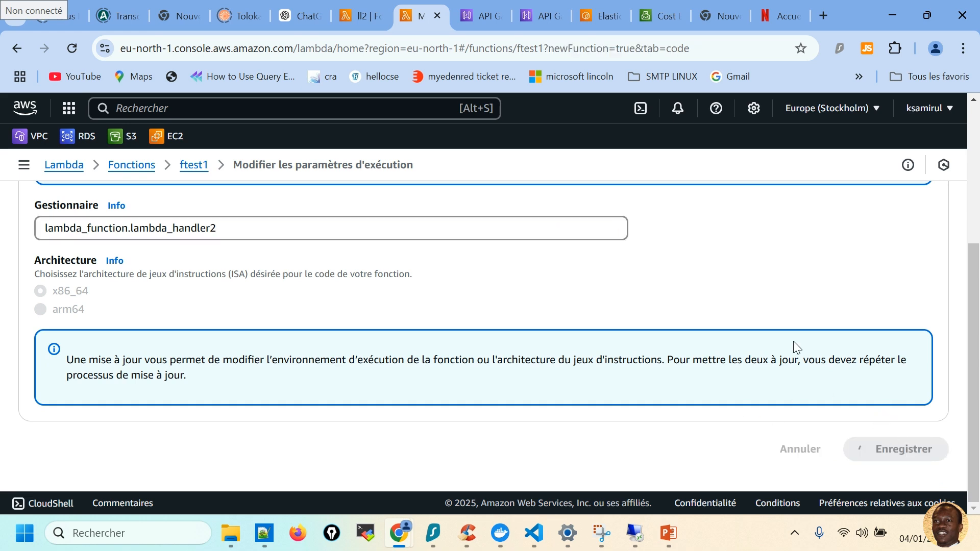
Examine the saved handler in the runtime settings, distinguishing its function name part from its file name part.
scroll(559, 357, down, 4)
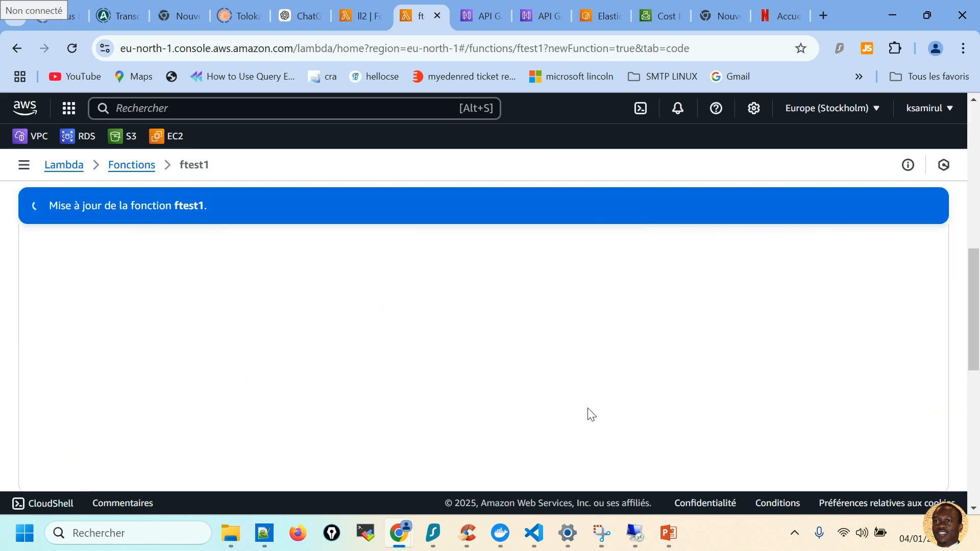
scroll(667, 321, down, 6)
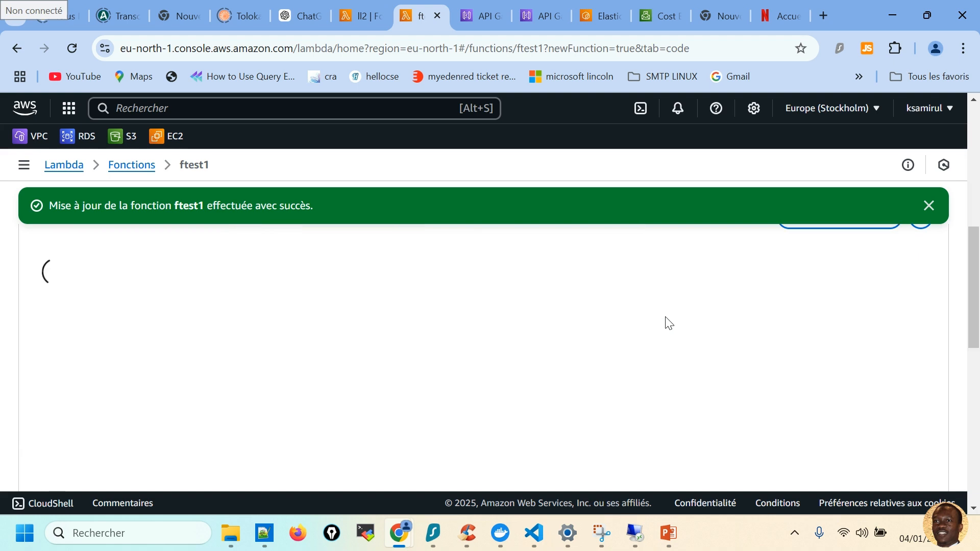
scroll(518, 400, down, 5)
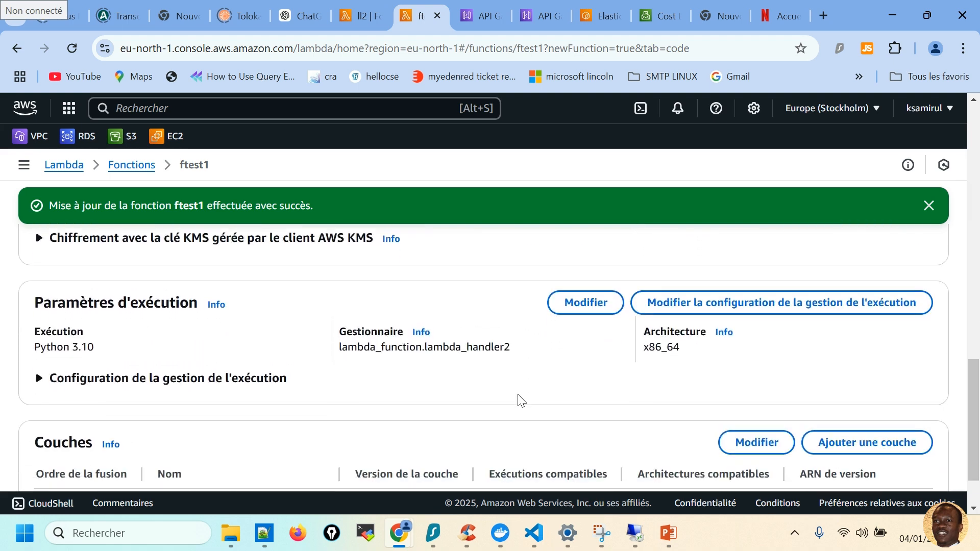
drag(511, 349, 428, 352)
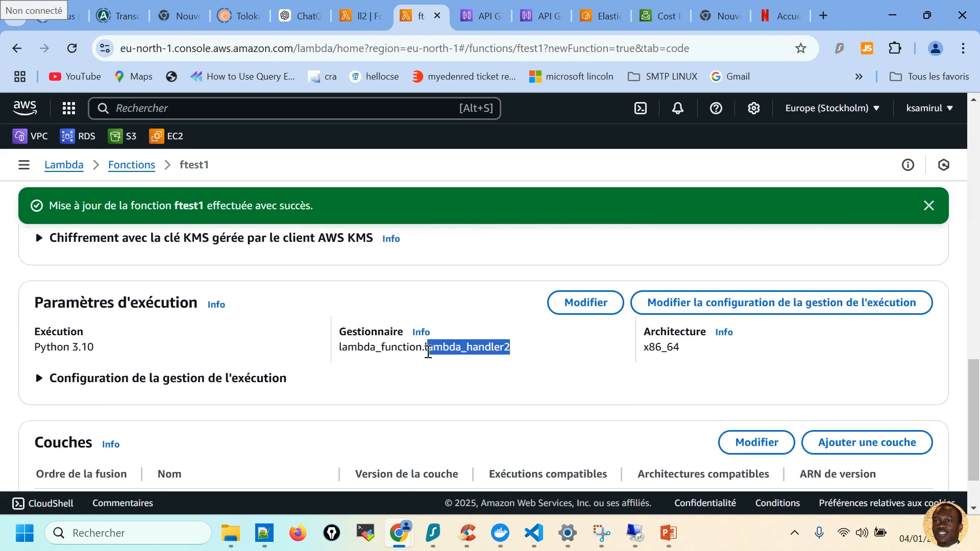
click(518, 352)
drag(516, 351, 433, 353)
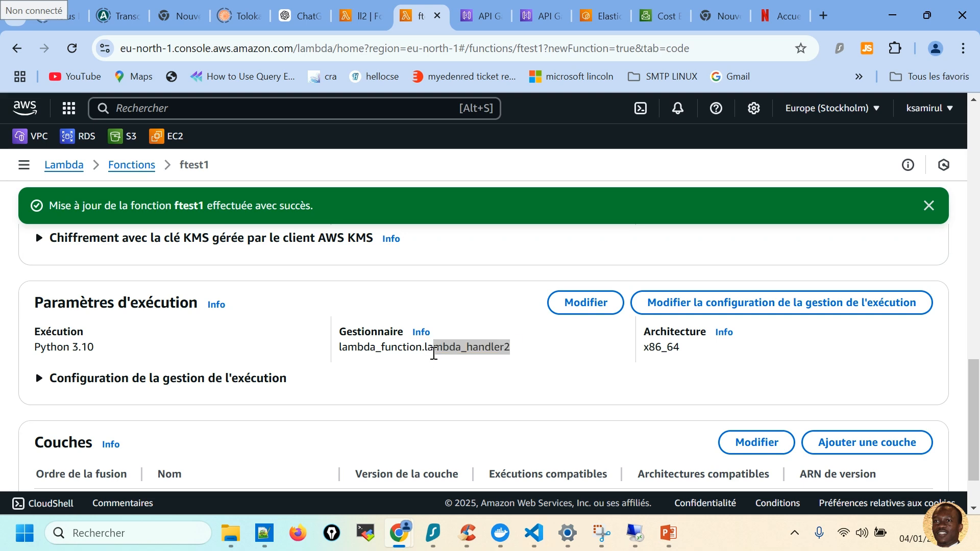
click(469, 353)
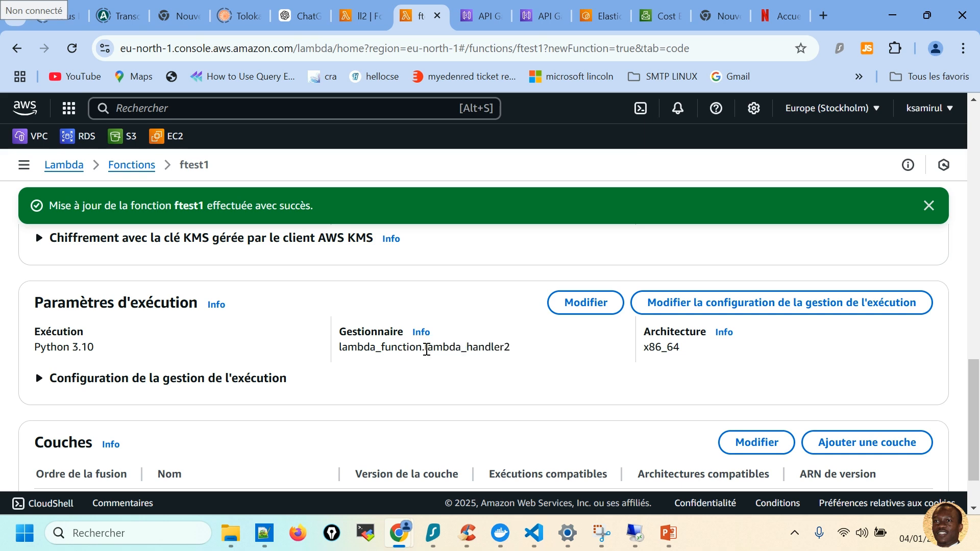
drag(422, 349, 341, 350)
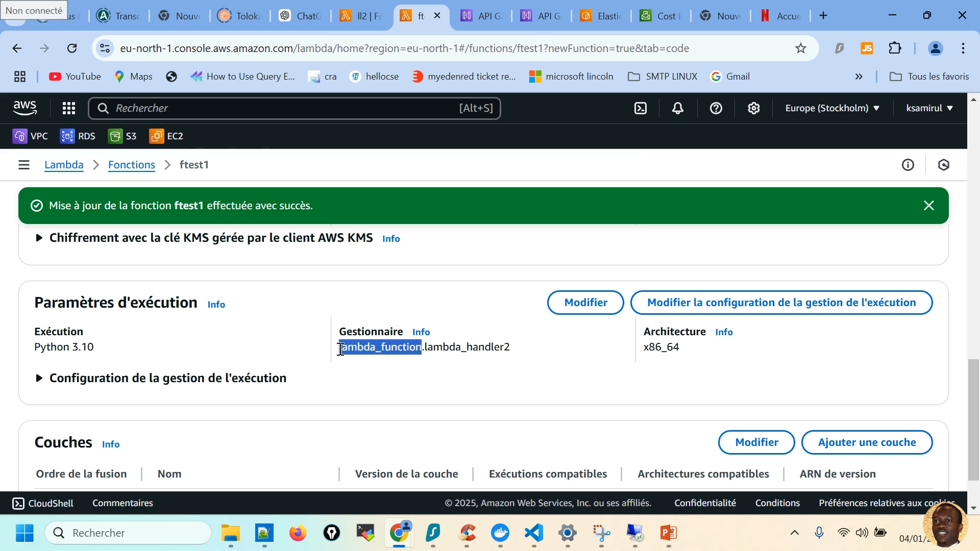
Rename the handler function in lambda_function.py to lambda_handler2 and dismiss the update notification.
scroll(370, 350, up, 6)
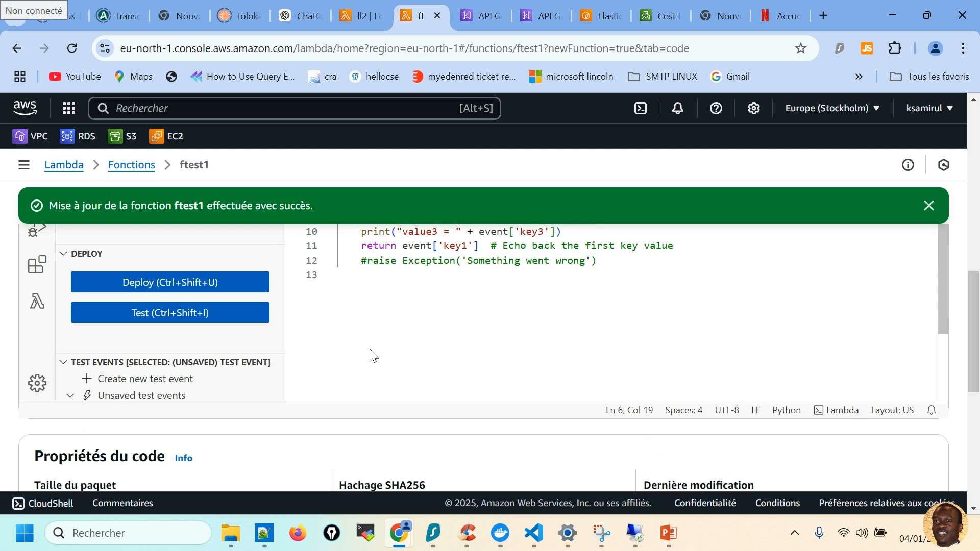
scroll(300, 350, up, 3)
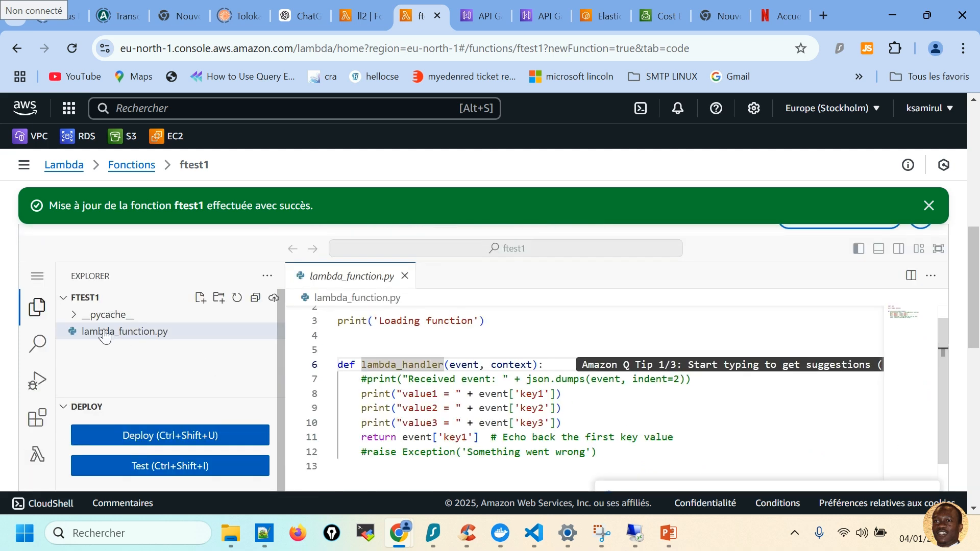
click(432, 338)
scroll(431, 352, up, 1)
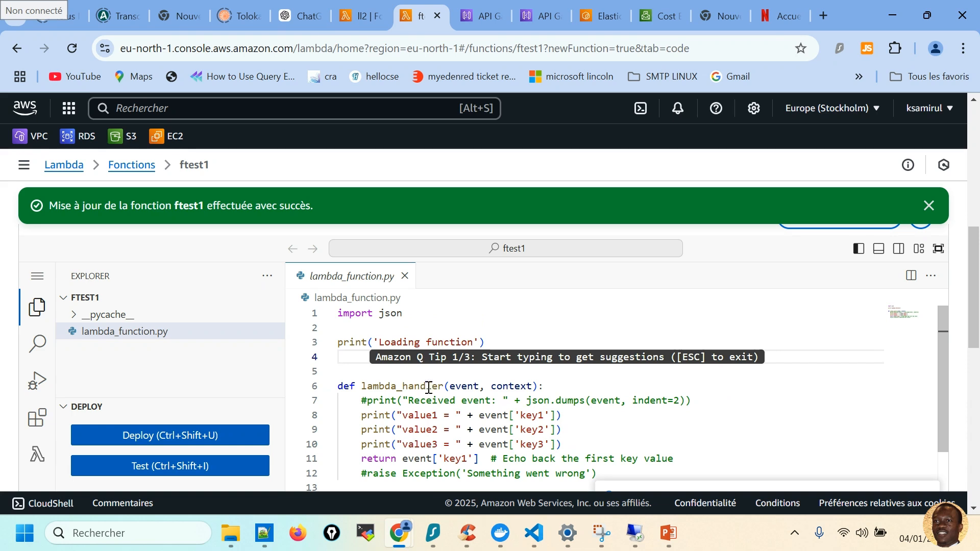
click(445, 380)
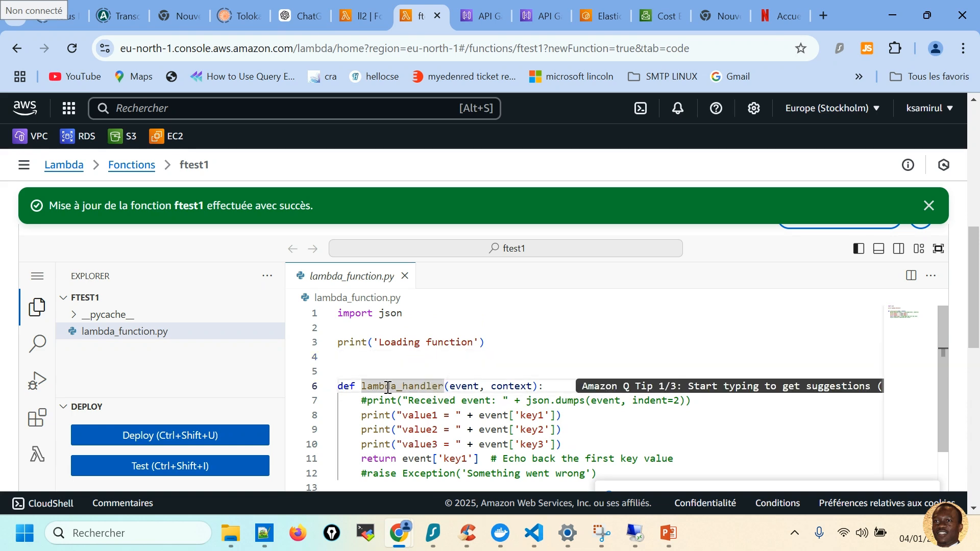
click(445, 385)
text(2)
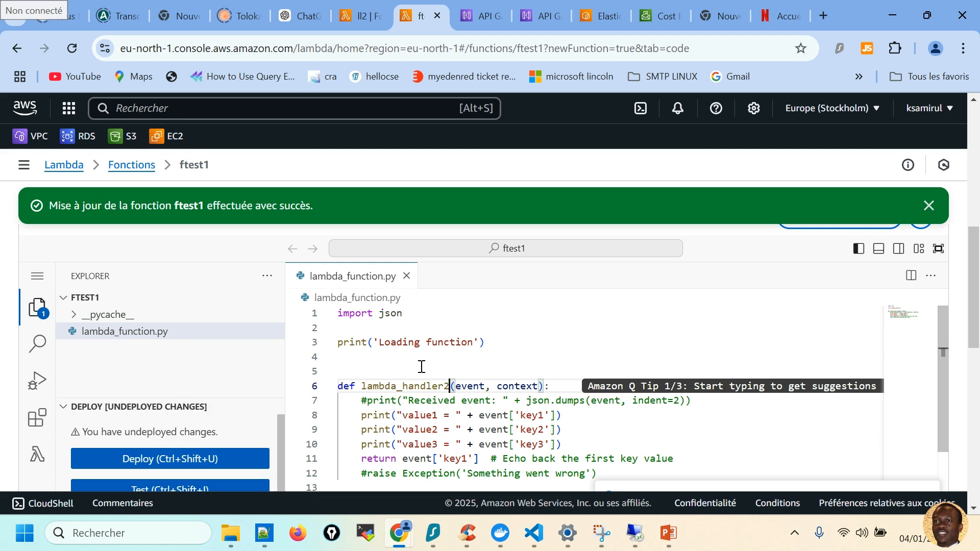
click(422, 366)
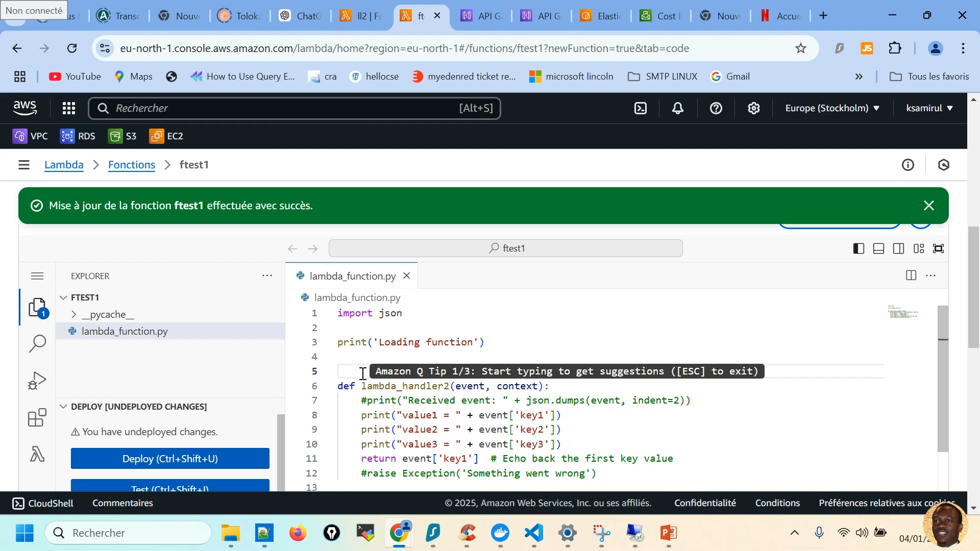
double_click(427, 386)
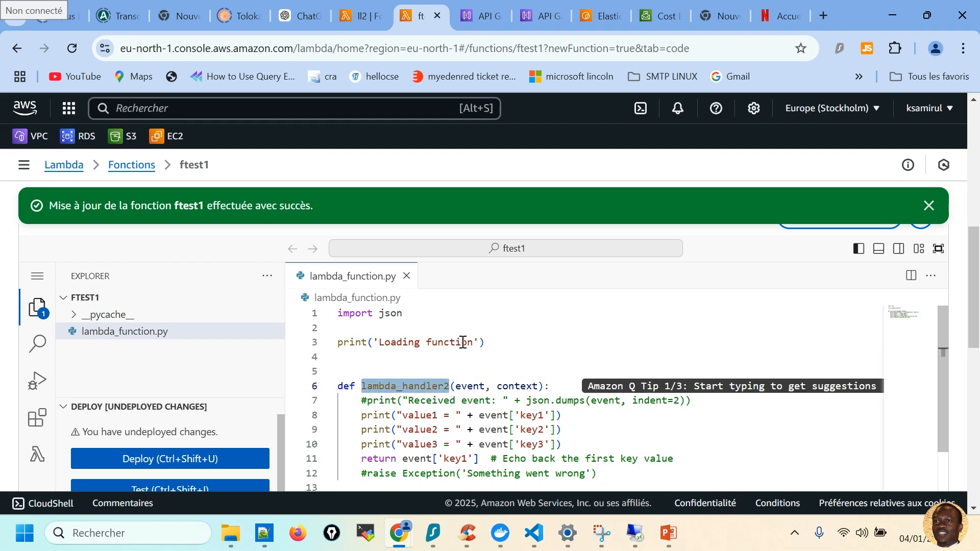
click(928, 205)
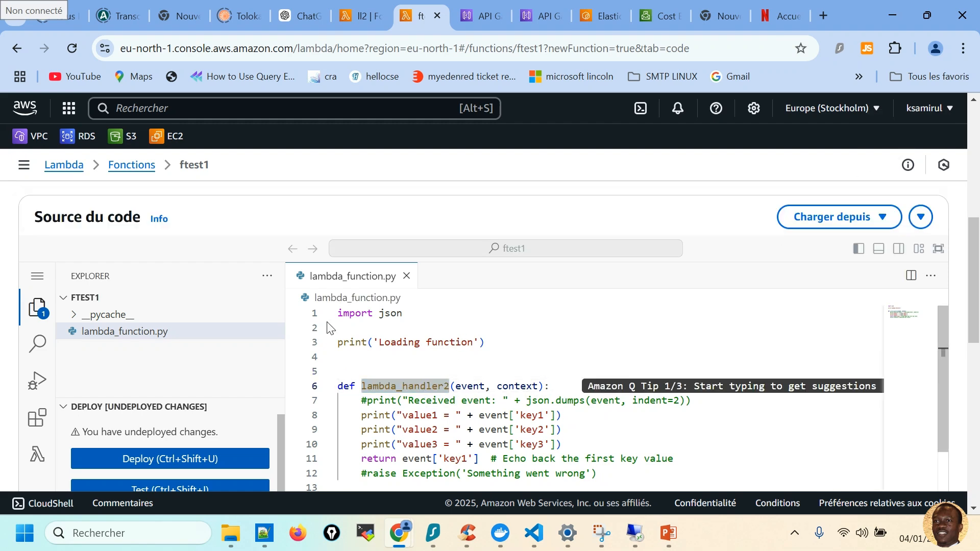
click(367, 363)
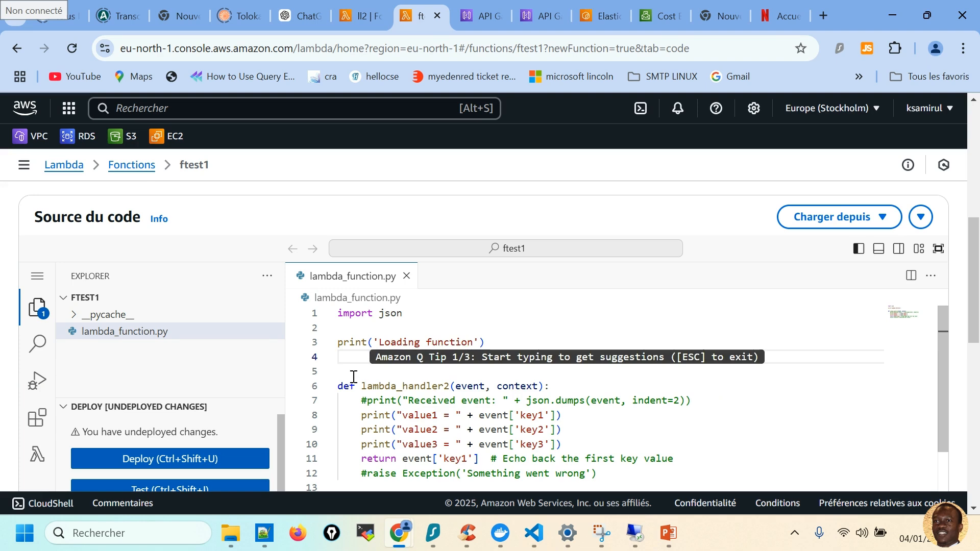
click(351, 375)
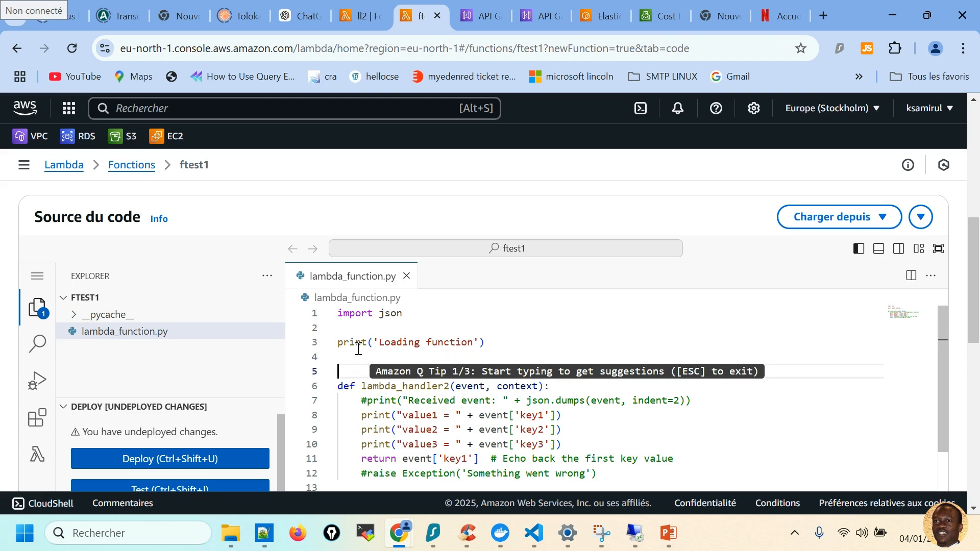
key(Up)
key(Up)
key(Up)
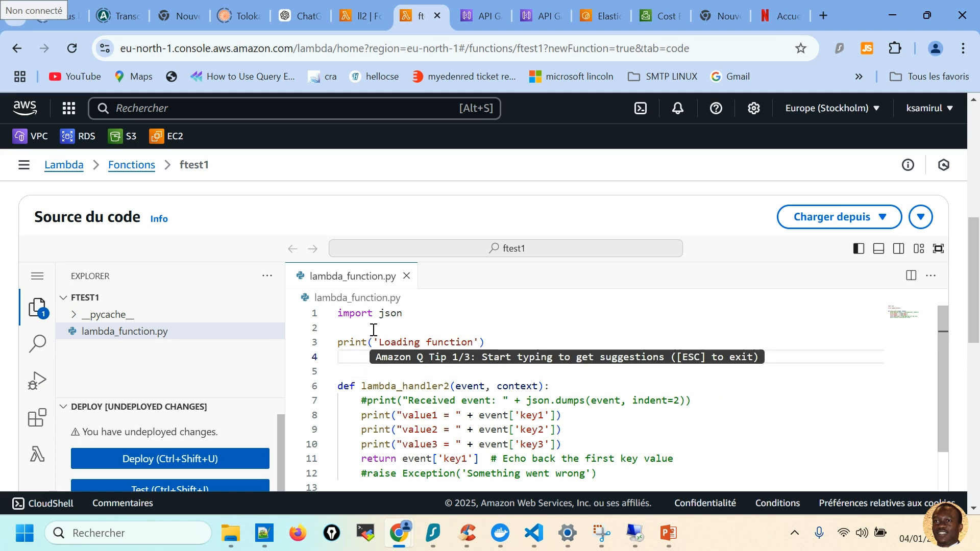
click(353, 370)
click(363, 353)
click(351, 375)
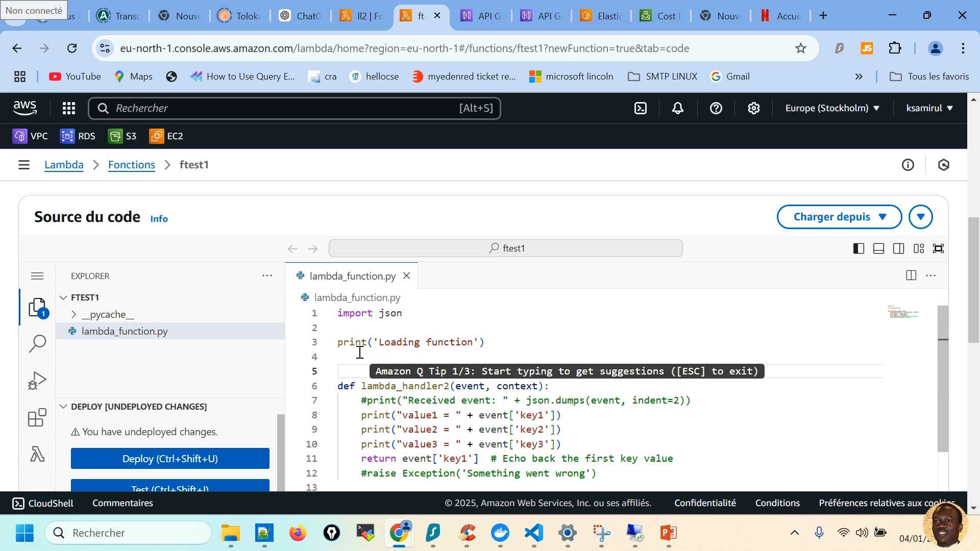
click(359, 353)
click(352, 371)
click(357, 359)
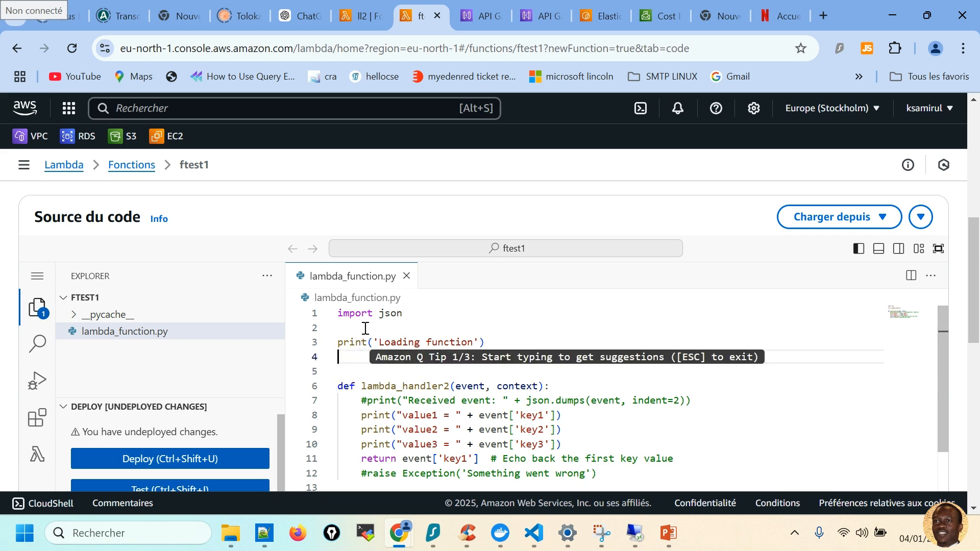
click(365, 328)
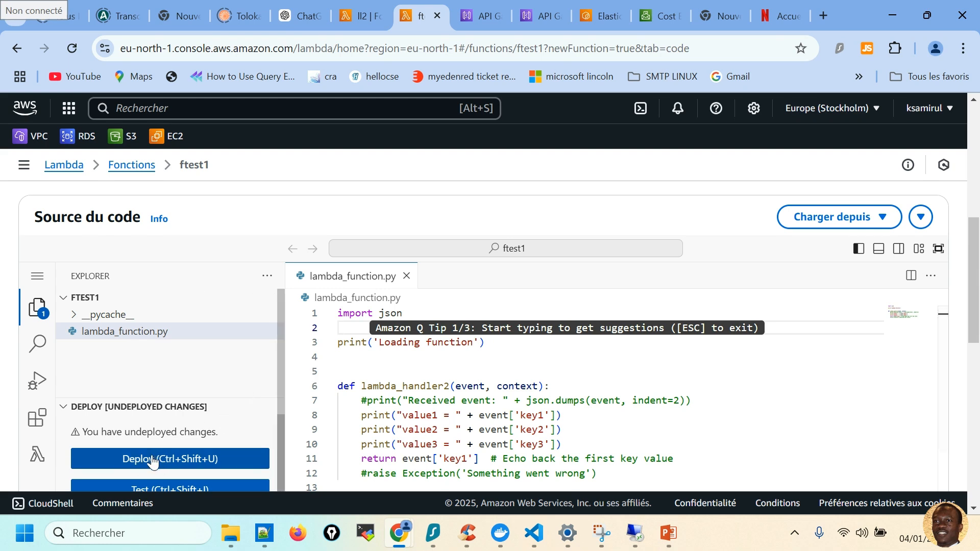
click(368, 370)
click(367, 329)
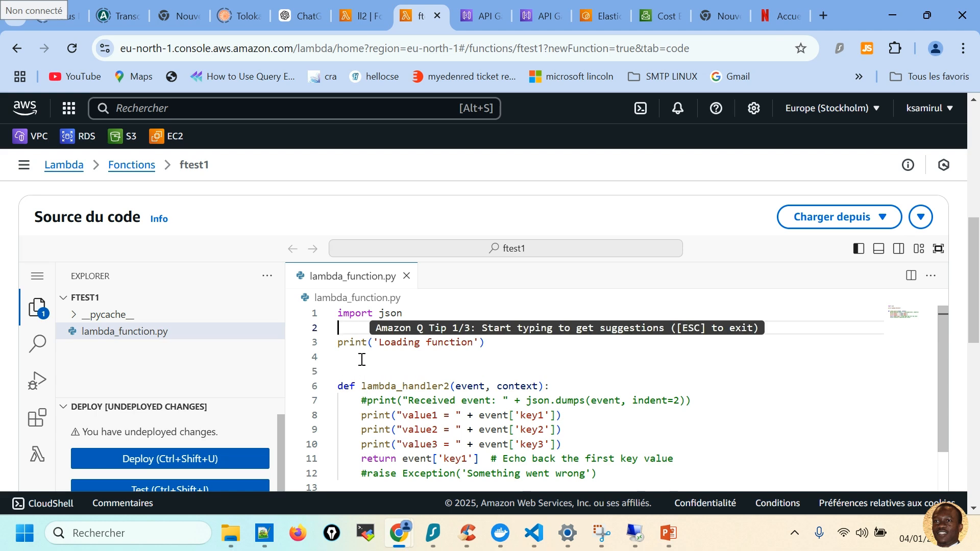
Name the function's new test event test2 and check the key1 value in its event JSON.
scroll(362, 359, up, 3)
click(113, 306)
scroll(434, 416, down, 1)
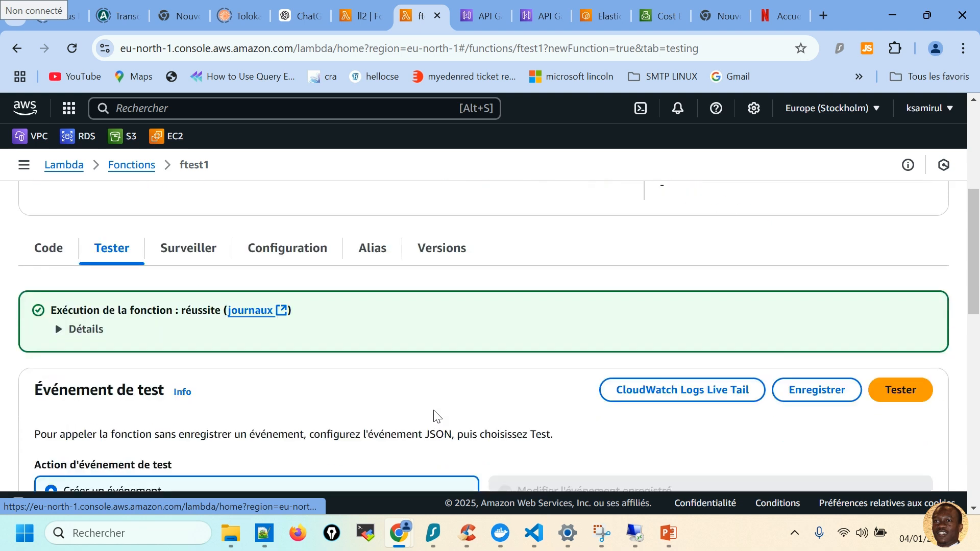
scroll(434, 416, down, 6)
click(143, 228)
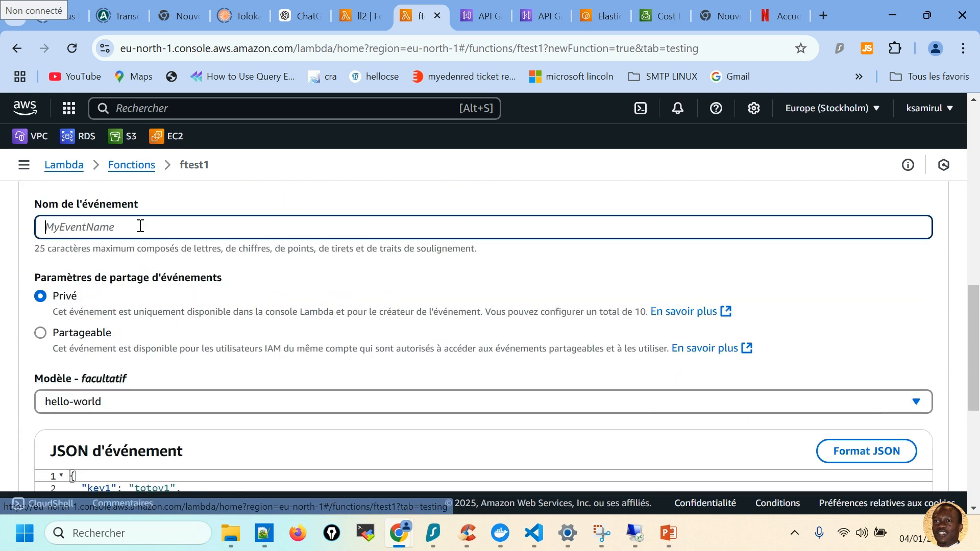
text(test2)
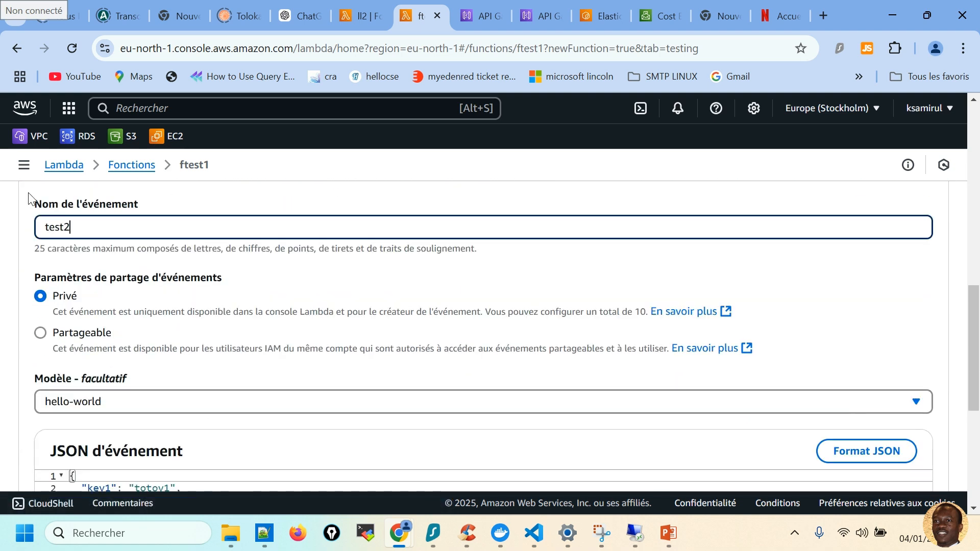
scroll(251, 361, down, 1)
double_click(159, 413)
Run ftest1 with the test event test2 and examine the handler and module names in the execution details.
scroll(939, 265, up, 3)
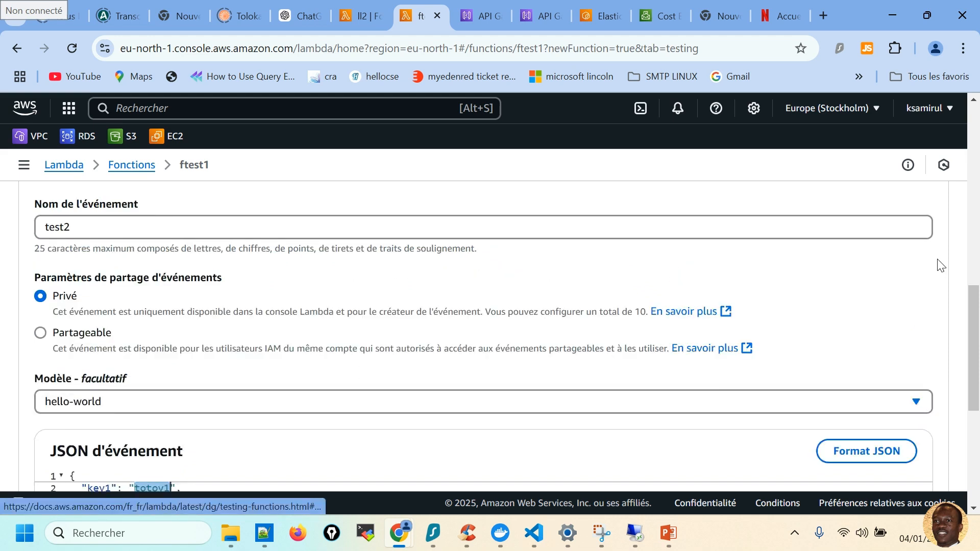
scroll(938, 267, up, 2)
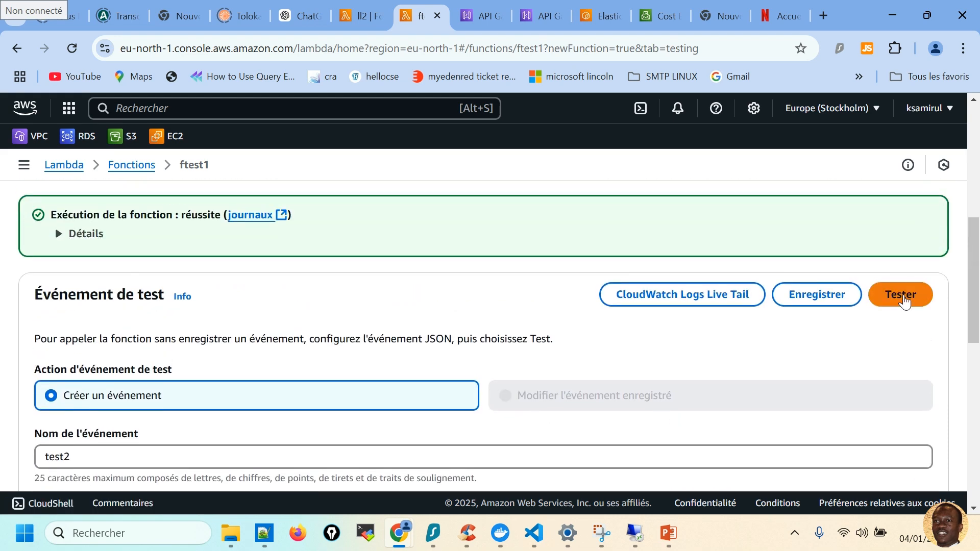
click(900, 294)
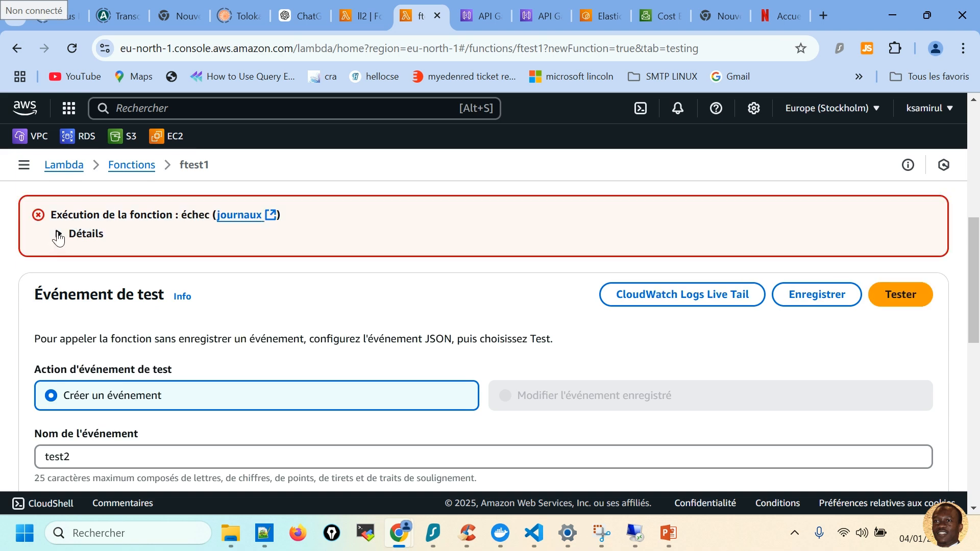
click(59, 237)
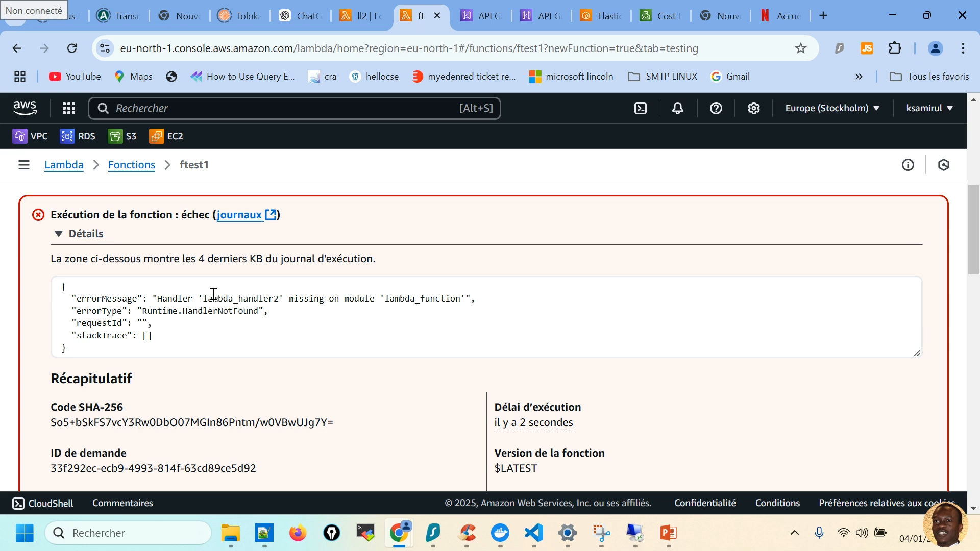
drag(205, 301, 314, 301)
drag(406, 299, 440, 302)
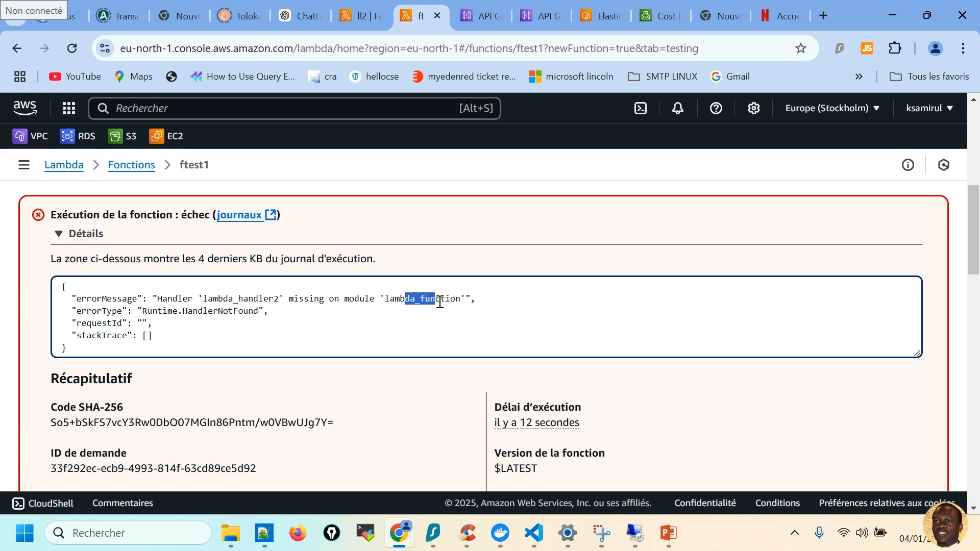
Check the lambda_handler2 definition in lambda_function.py and deploy the pending code changes to ftest1.
scroll(349, 305, up, 3)
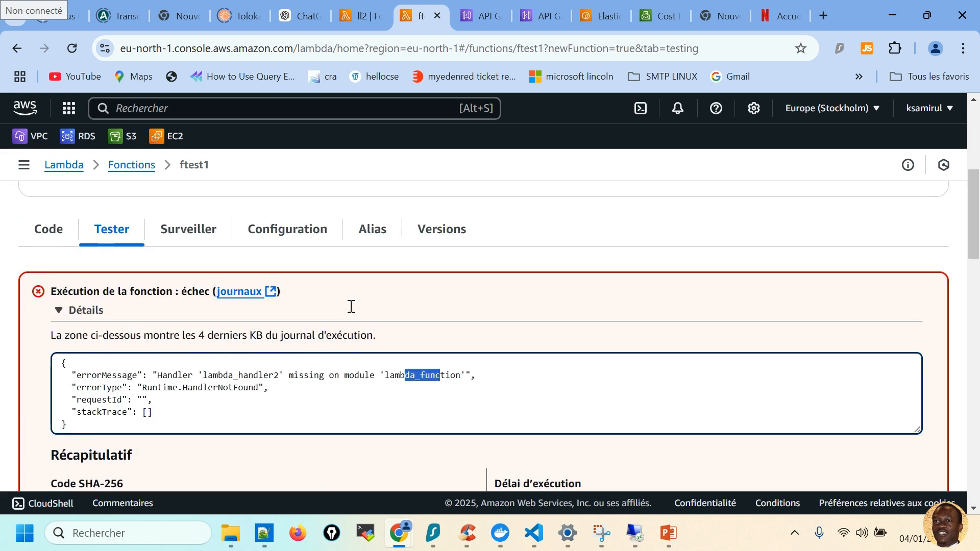
click(51, 315)
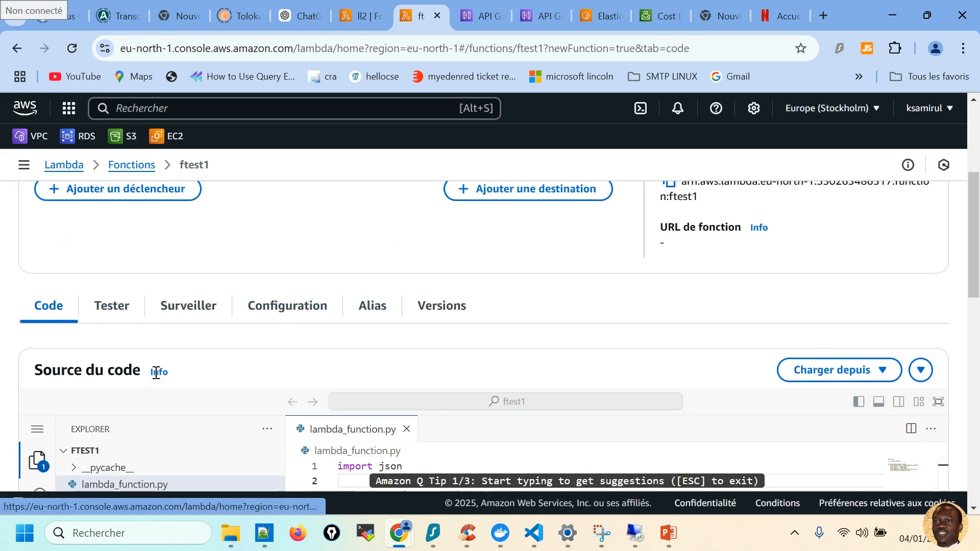
scroll(344, 437, down, 3)
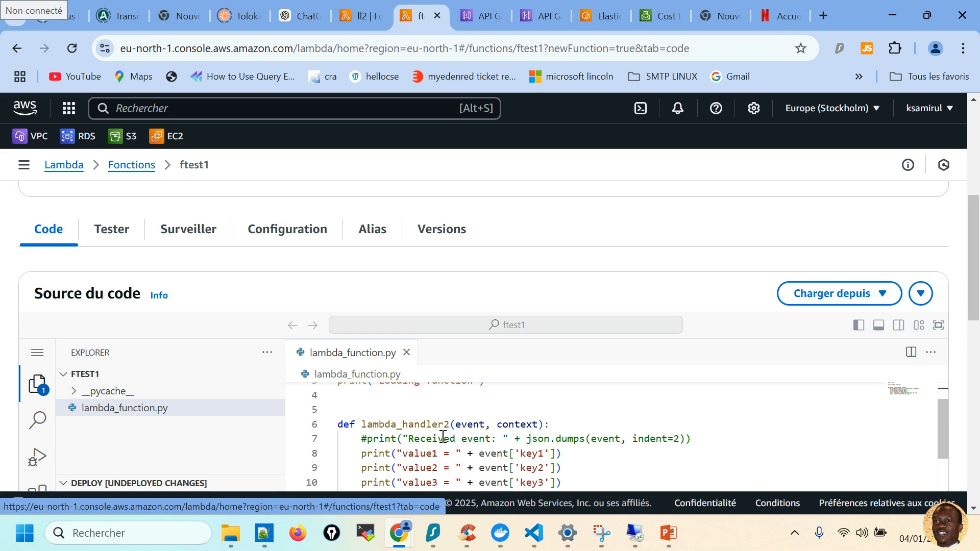
click(450, 425)
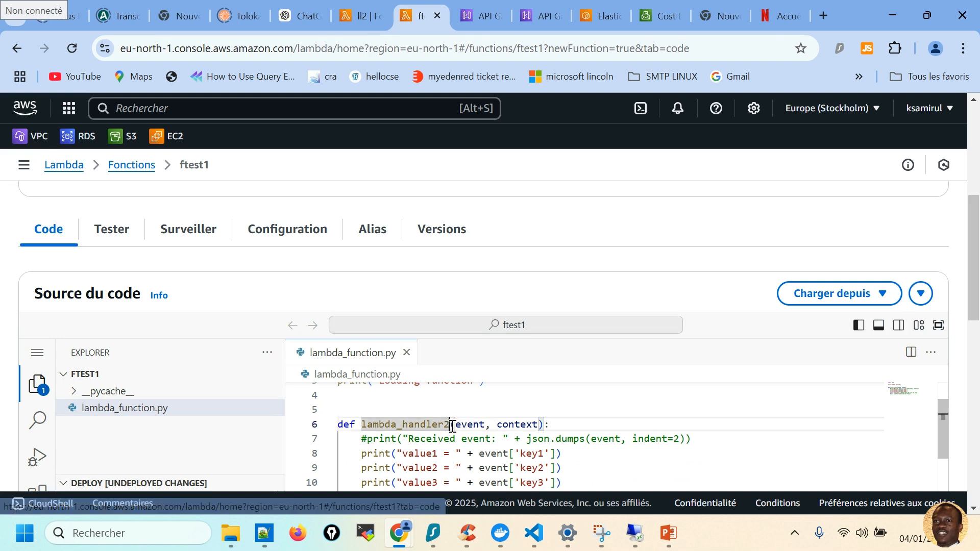
scroll(232, 425, down, 3)
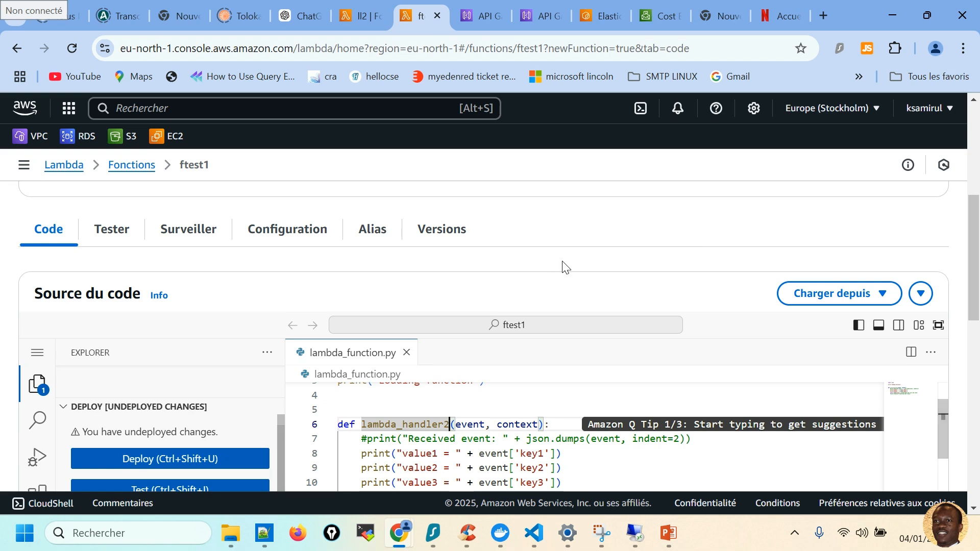
scroll(693, 260, down, 3)
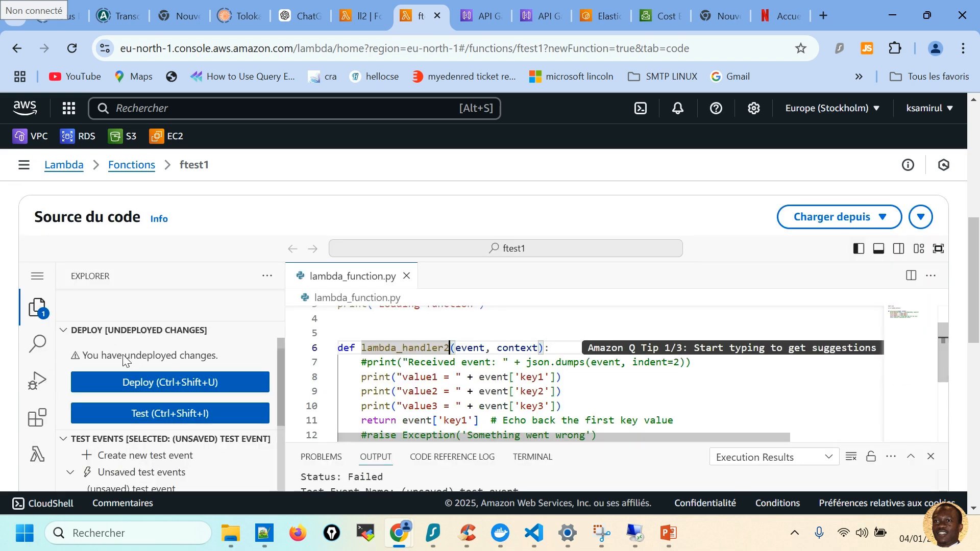
click(395, 330)
click(154, 384)
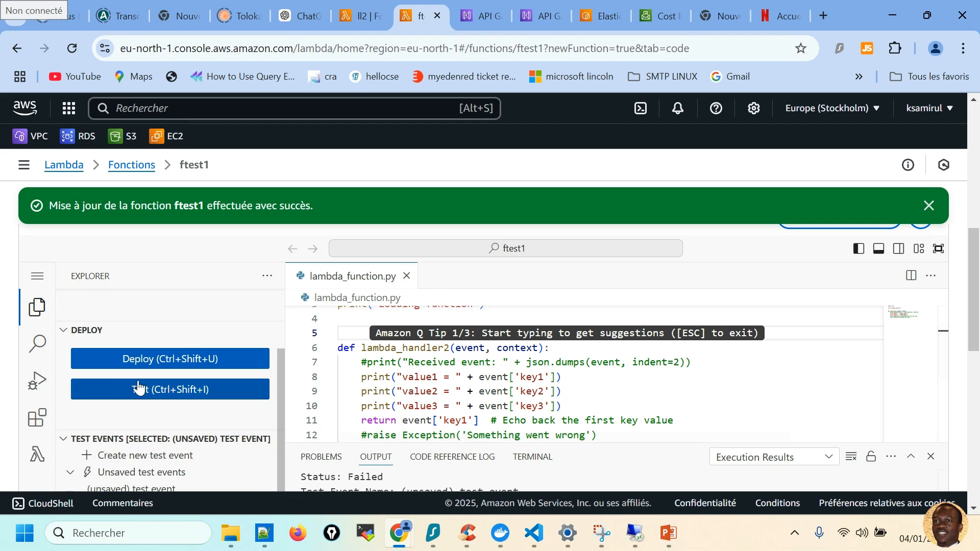
Name a new test event test3 and run the deployed function with its hello-world template event.
scroll(249, 347, up, 4)
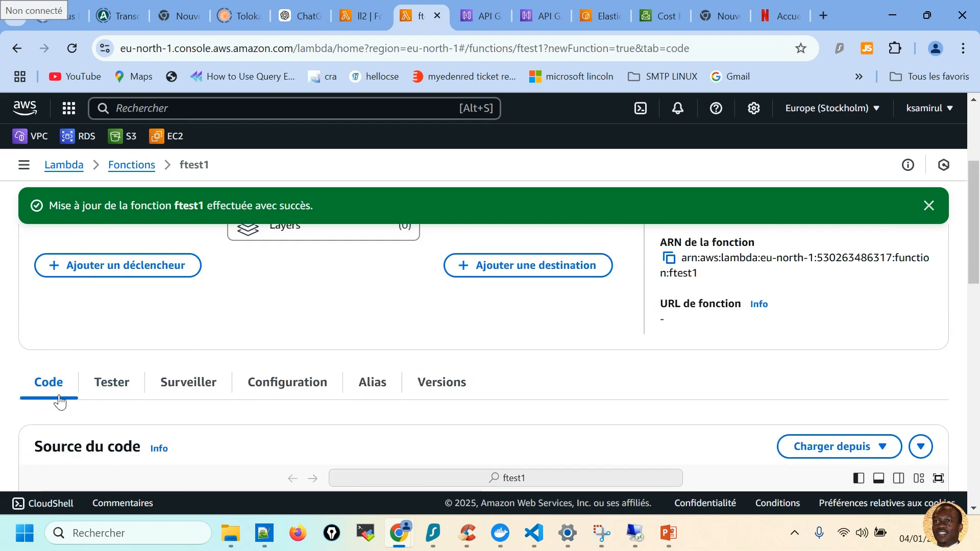
click(104, 391)
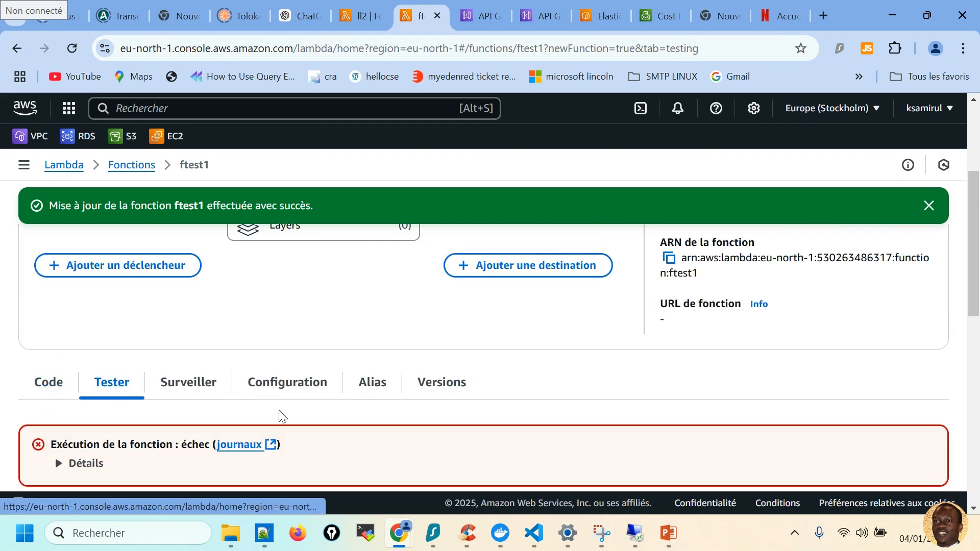
scroll(512, 402, down, 5)
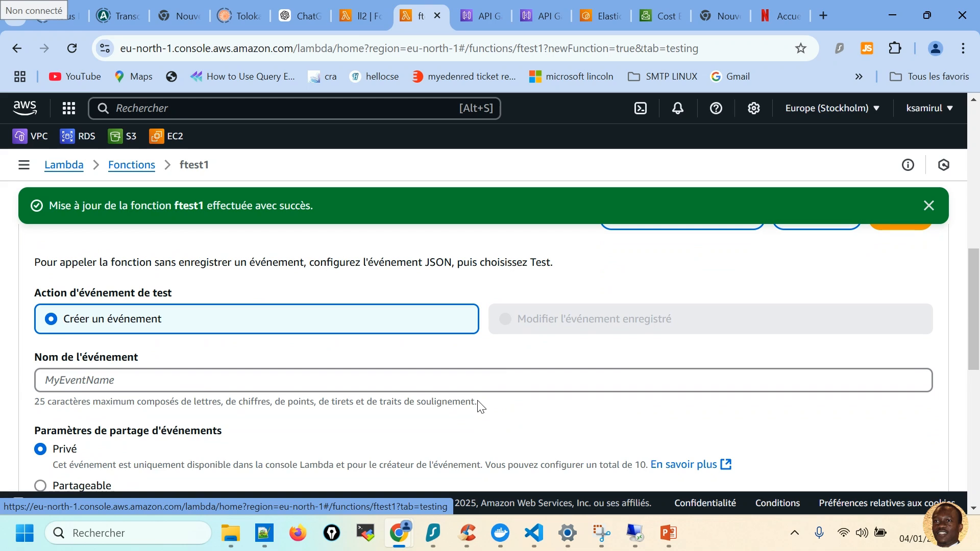
click(115, 379)
text(tes)
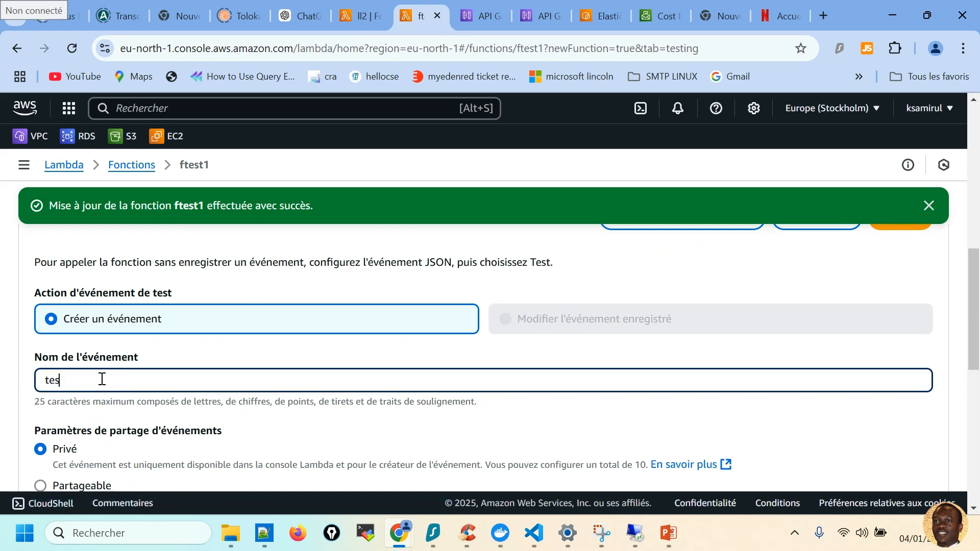
text(t3)
scroll(175, 408, down, 5)
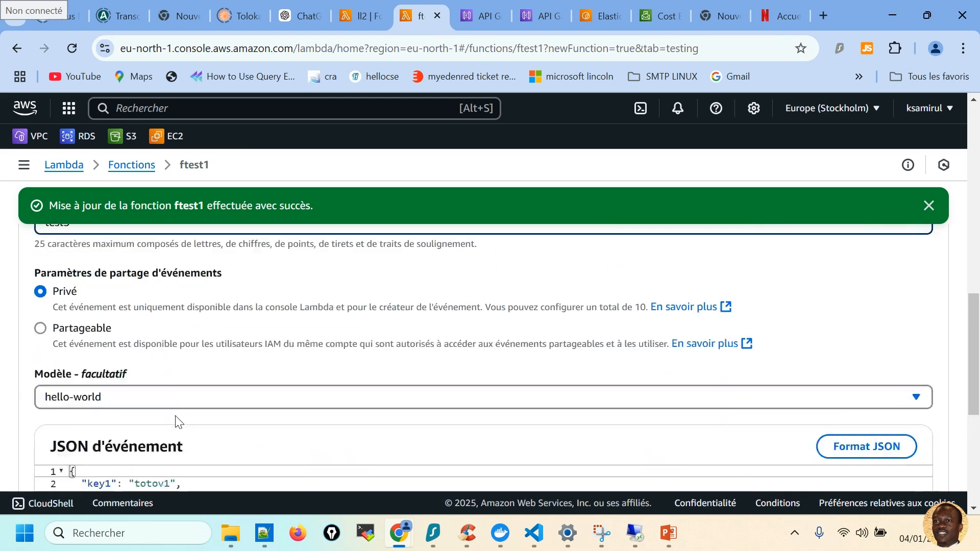
click(160, 337)
scroll(707, 324, up, 5)
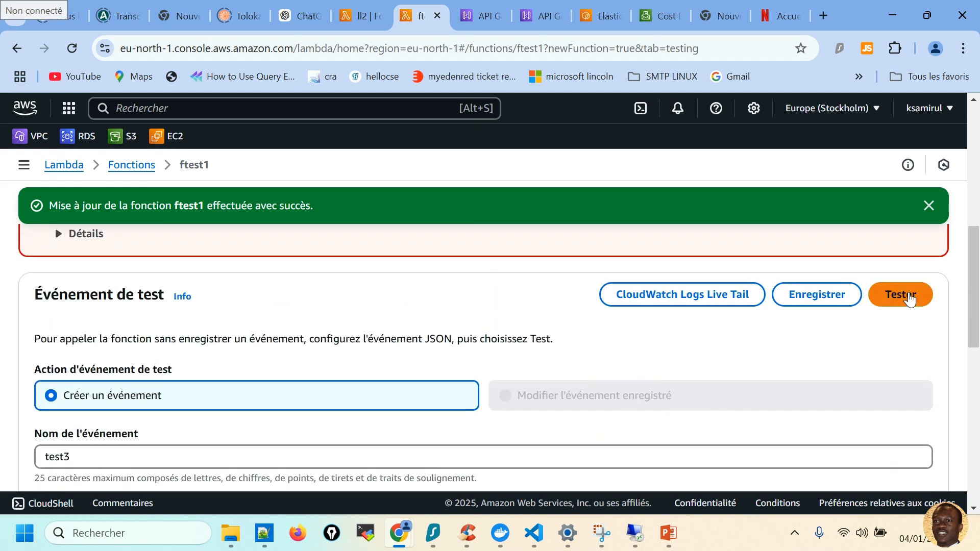
click(910, 299)
Expand the test3 execution details to inspect the returned value, and dismiss the function update notification.
scroll(494, 333, up, 1)
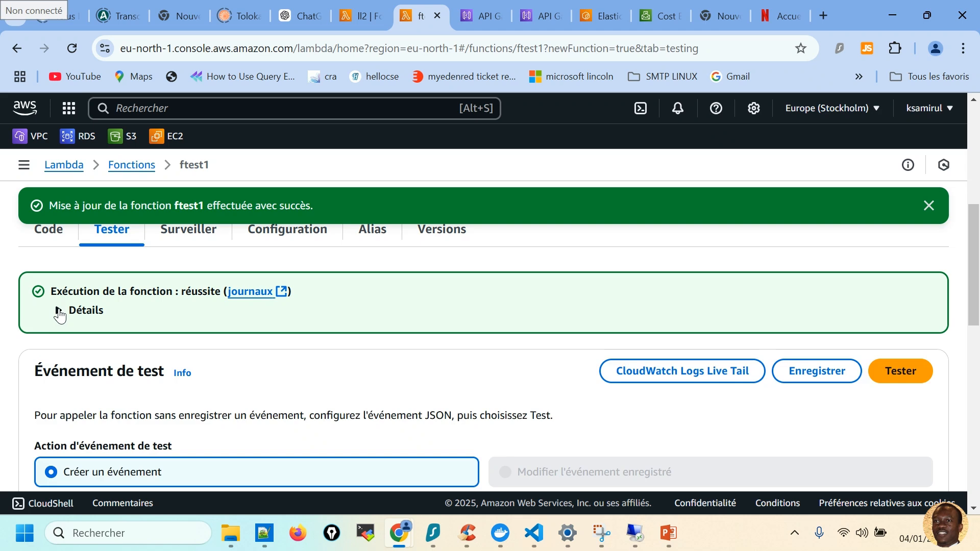
click(60, 311)
drag(123, 364, 43, 366)
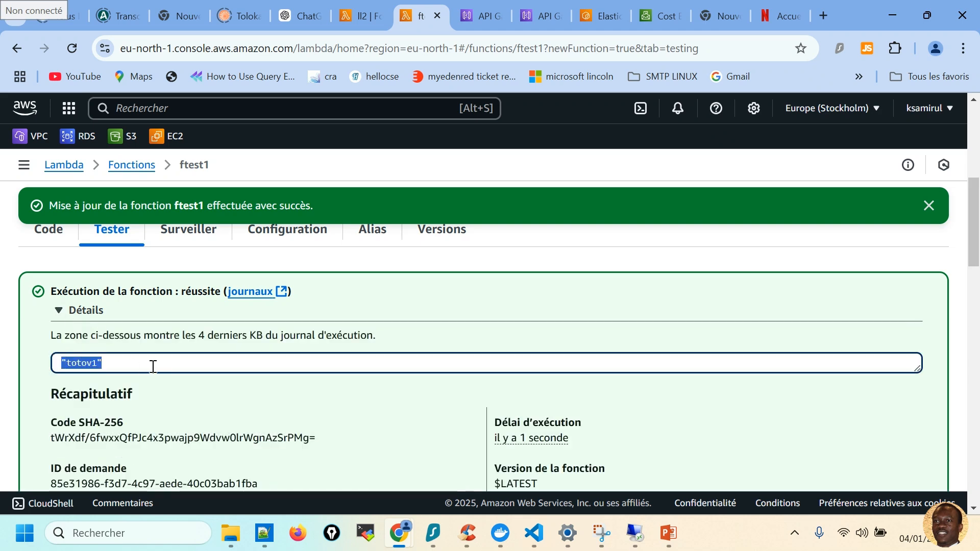
click(929, 207)
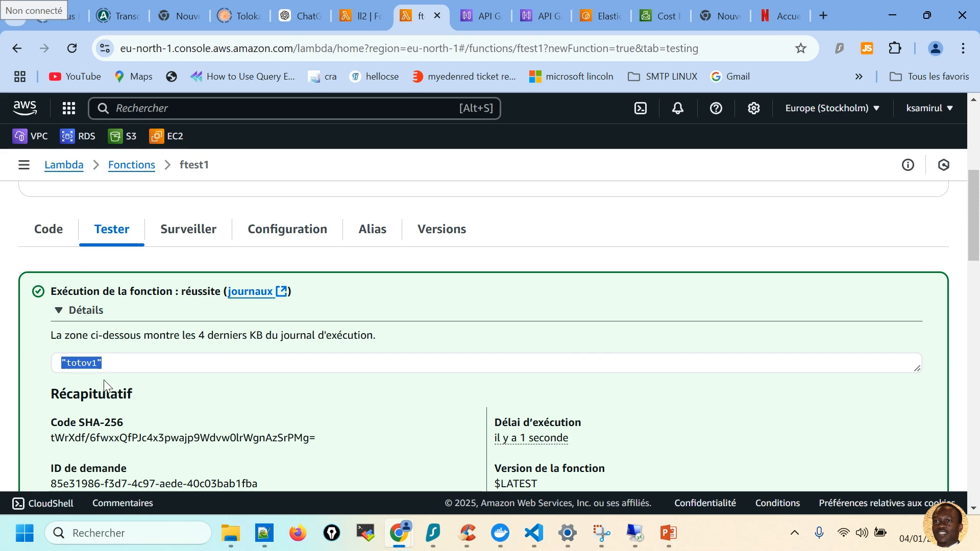
Review the lambda_function.py source, from the json import through the body of lambda_handler2.
click(49, 236)
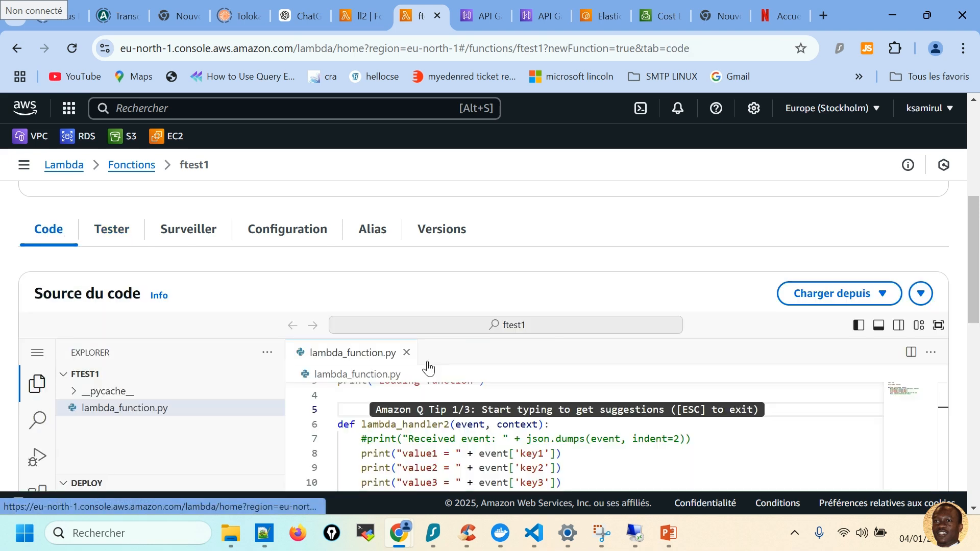
scroll(467, 412, up, 1)
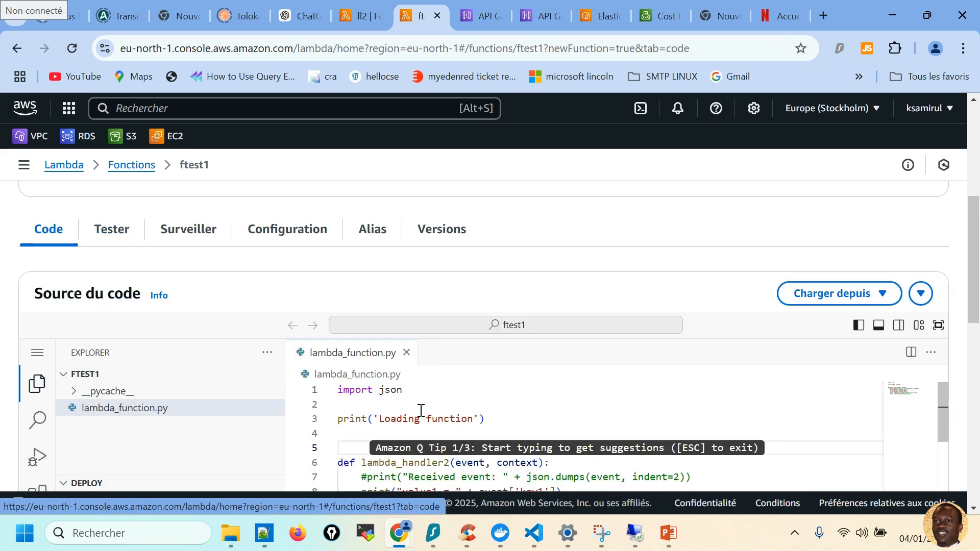
click(389, 405)
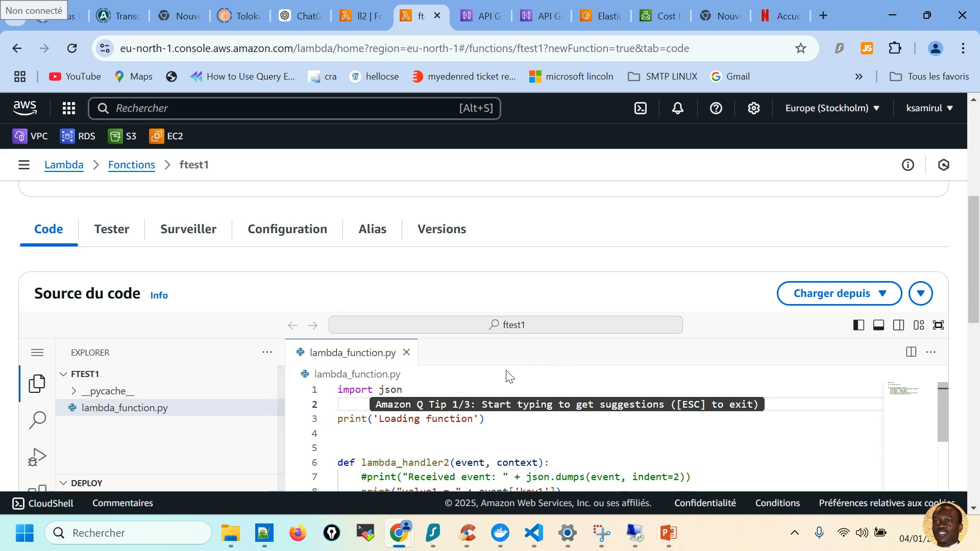
scroll(534, 417, down, 2)
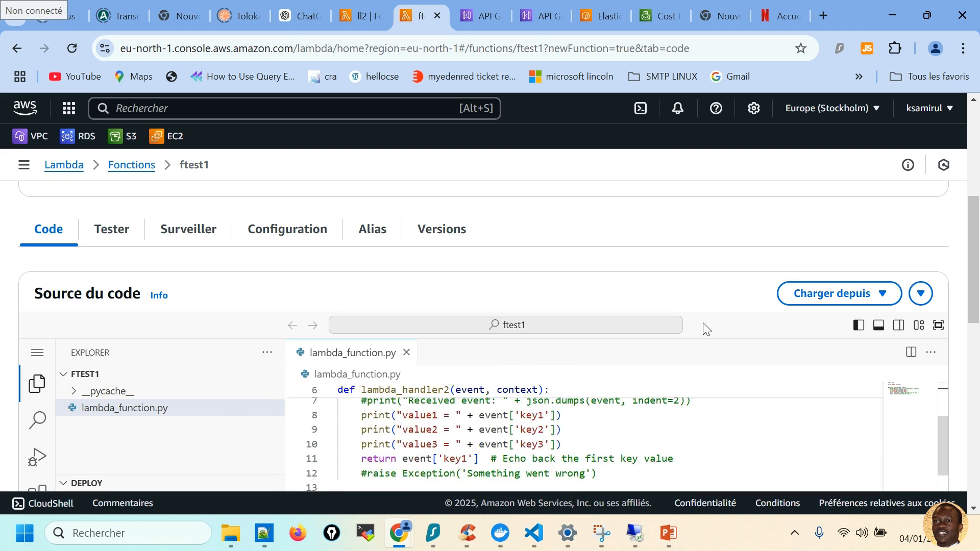
scroll(766, 339, down, 5)
scroll(663, 346, up, 5)
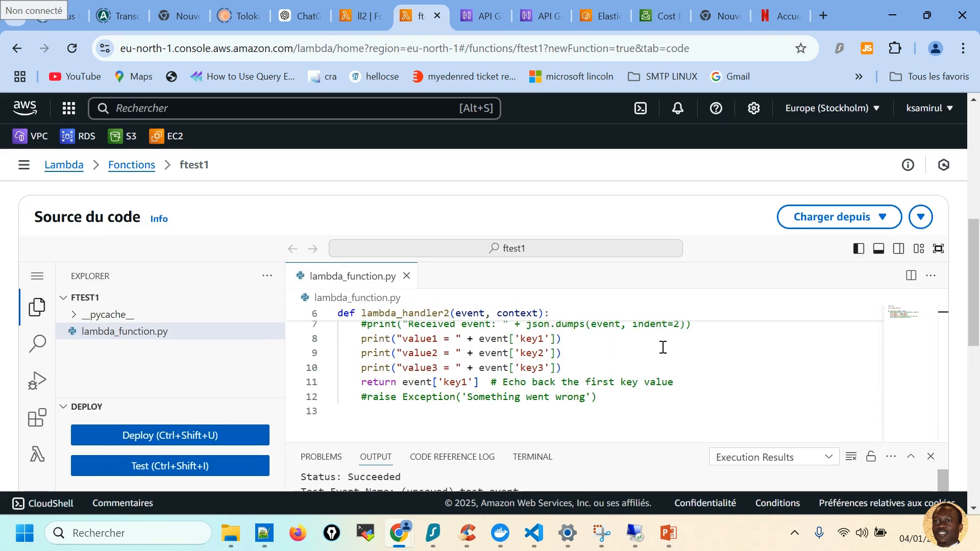